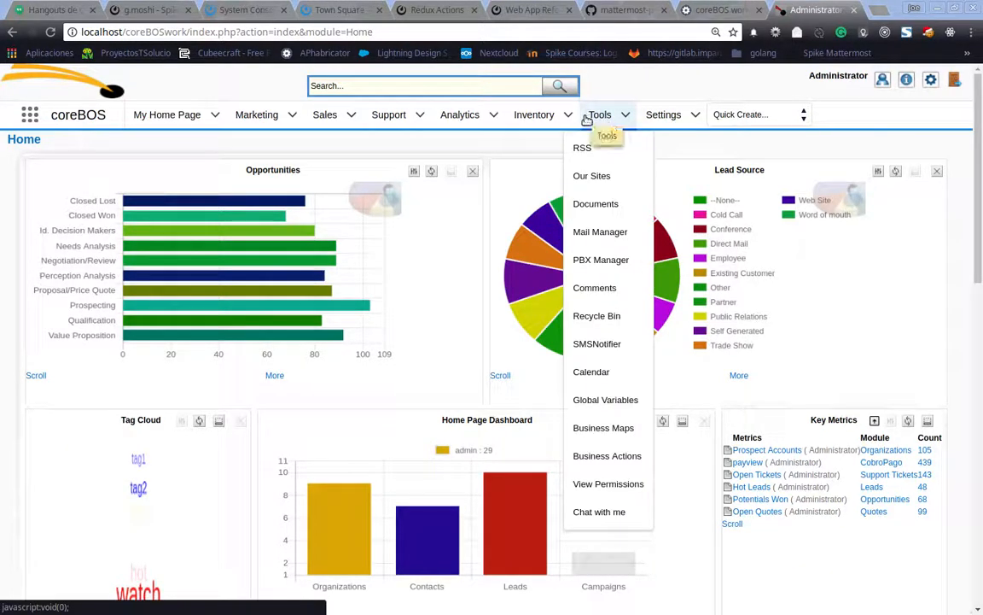
# Open the Assets list and start a mass edit of assets AST-000001, AST-000002 and AST-000003
pyautogui.moveTo(548, 121)
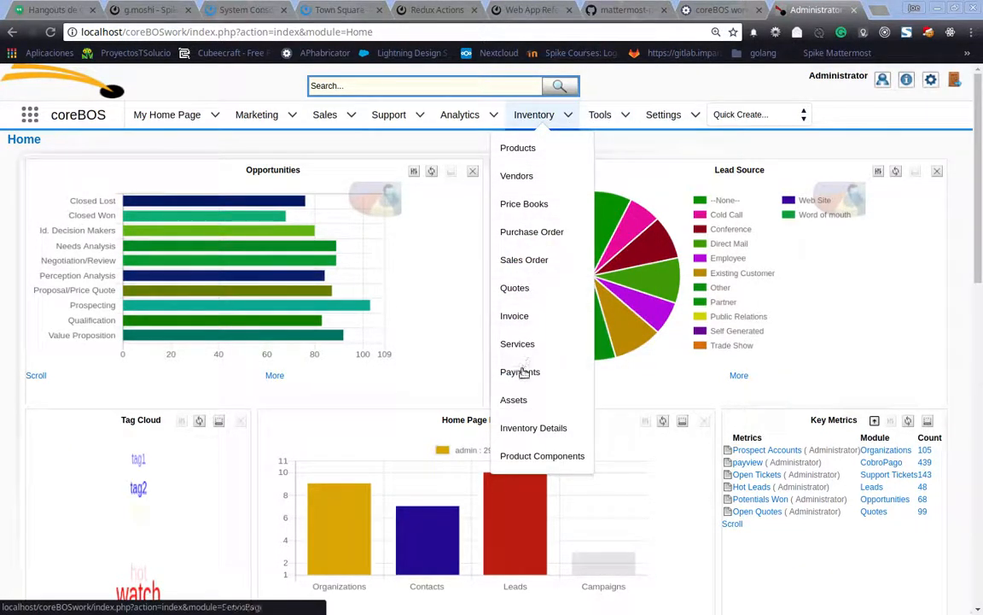
pyautogui.click(517, 400)
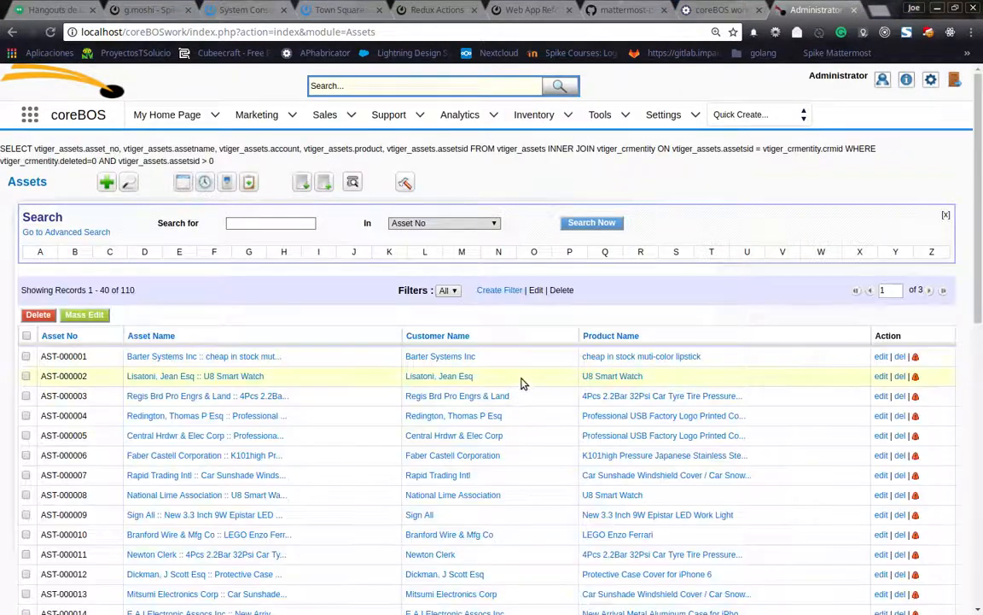
pyautogui.click(26, 356)
pyautogui.click(25, 376)
pyautogui.click(25, 395)
pyautogui.click(84, 314)
pyautogui.scroll(-3, 360, 406)
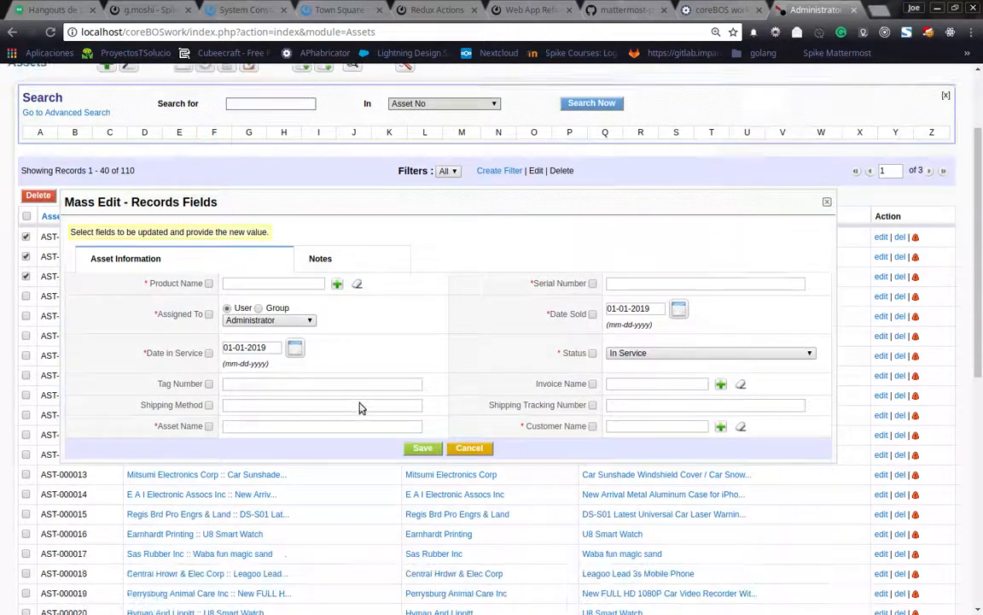
# Set the Tag Number to 147 for the selected assets, mark that field for updating and save the mass edit
pyautogui.click(256, 359)
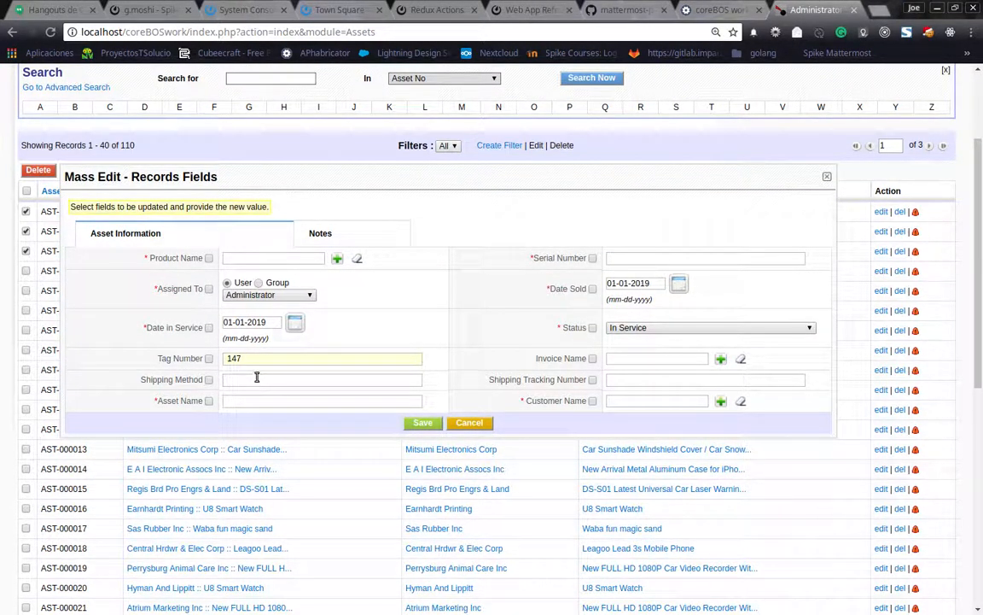
pyautogui.click(256, 377)
pyautogui.click(209, 359)
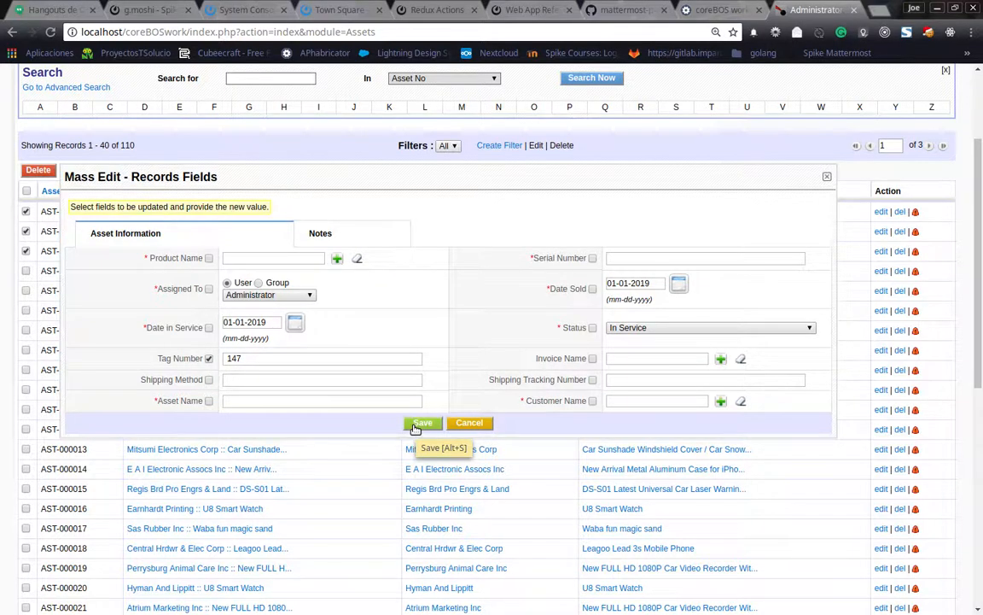
pyautogui.click(422, 423)
# Check the tag number in the detail view of AST-000001, return to the Assets list and close the update progress report
pyautogui.scroll(3, 414, 428)
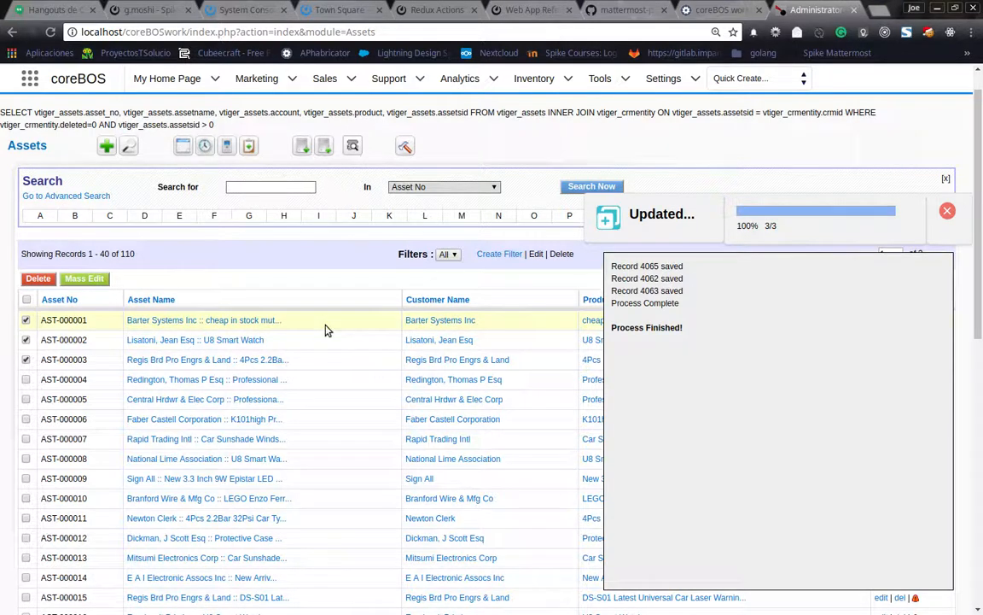
pyautogui.middleClick(252, 316)
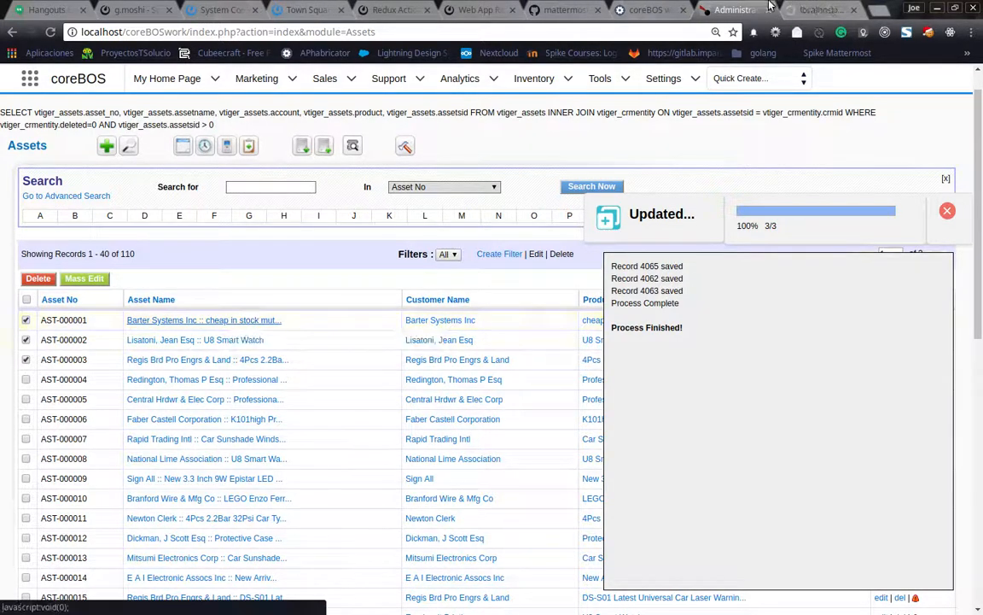
pyautogui.hotkey('ctrl', 'Tab')
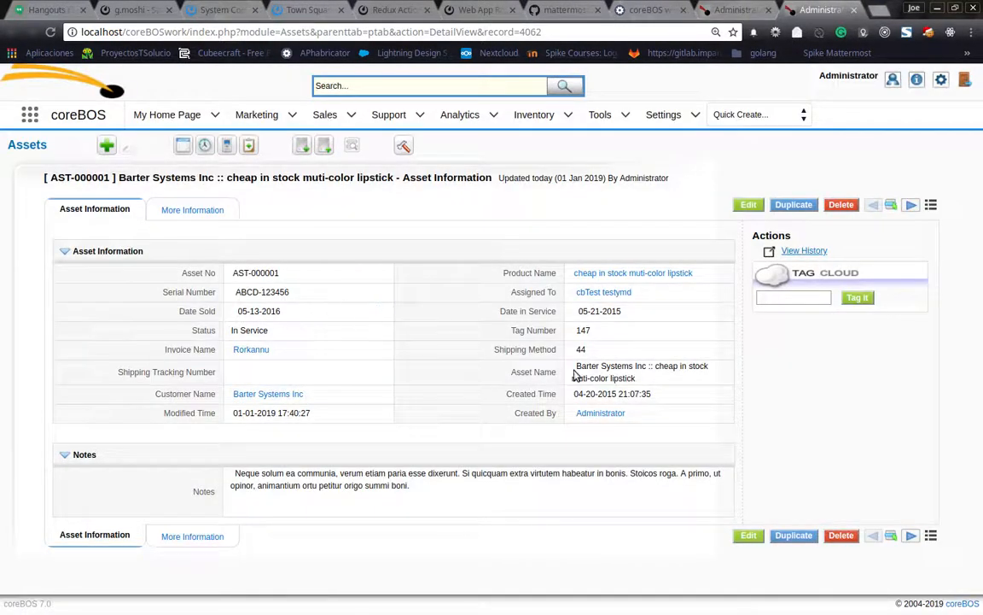
pyautogui.click(854, 10)
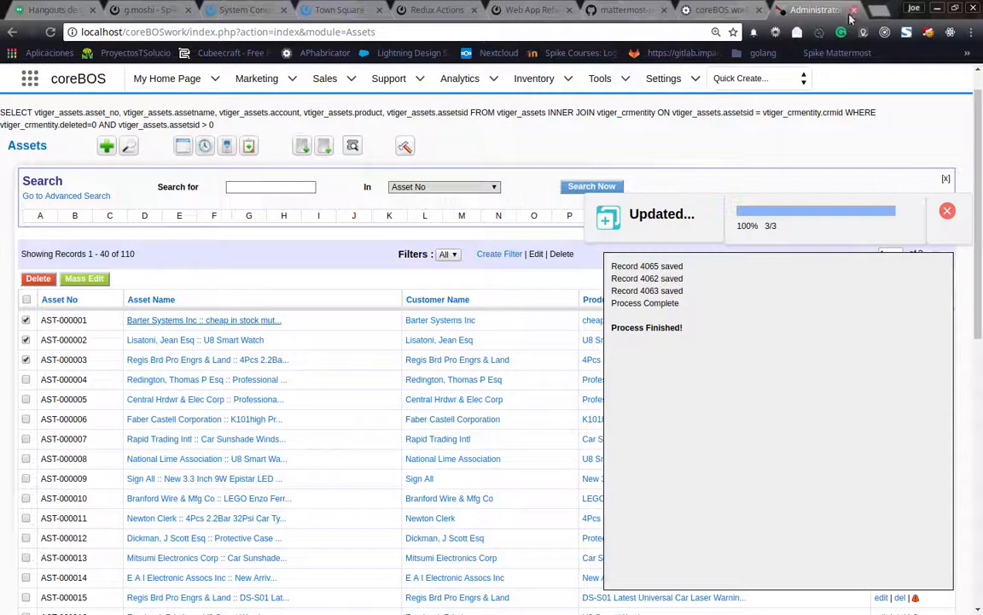
pyautogui.click(945, 211)
pyautogui.scroll(2, 174, 401)
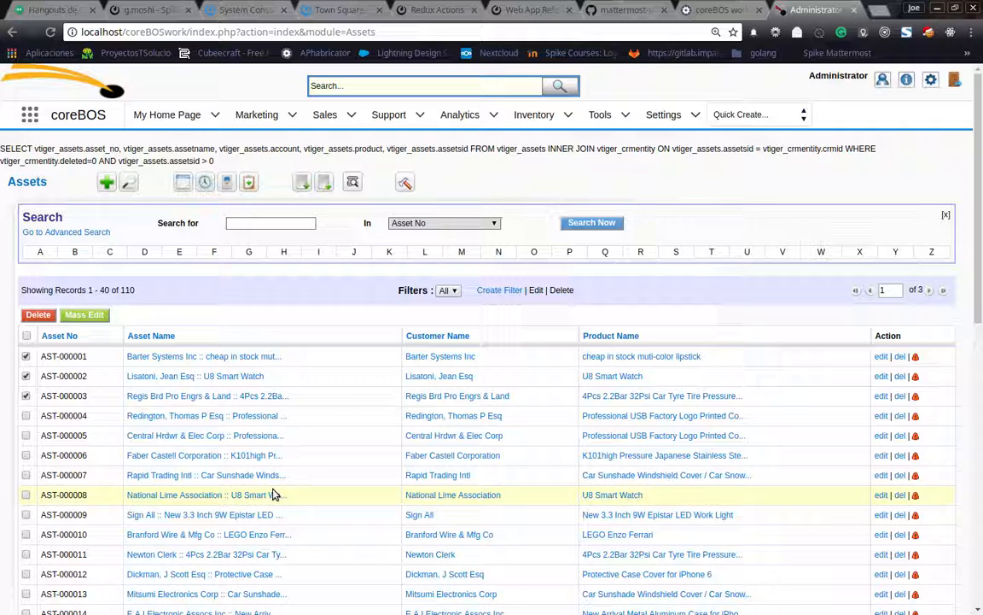
# Deselect the three assets, view the mass edit form for AST-000001 alone and cancel it
pyautogui.click(26, 357)
pyautogui.click(26, 375)
pyautogui.click(26, 395)
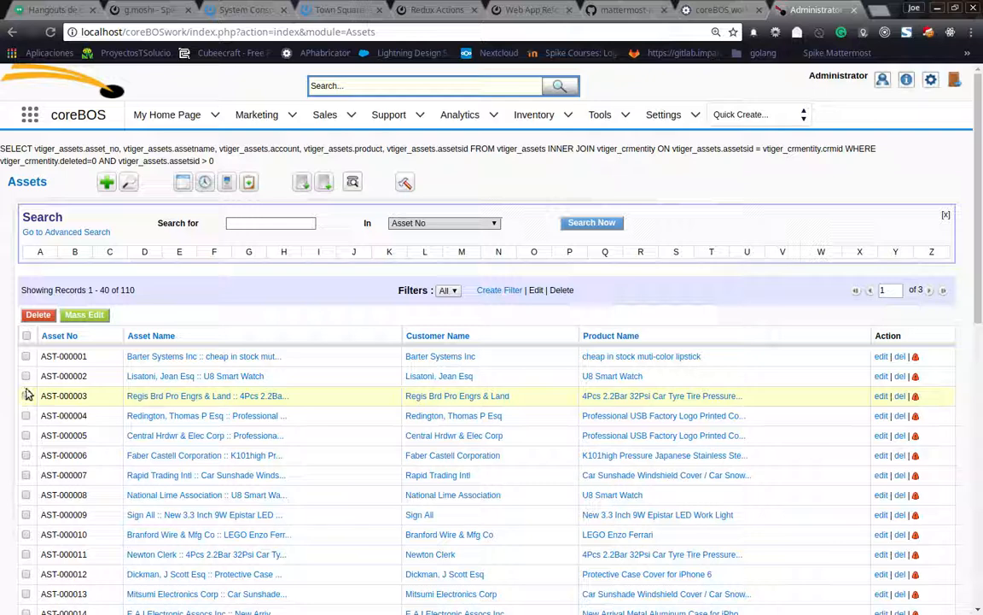
pyautogui.click(26, 356)
pyautogui.click(76, 315)
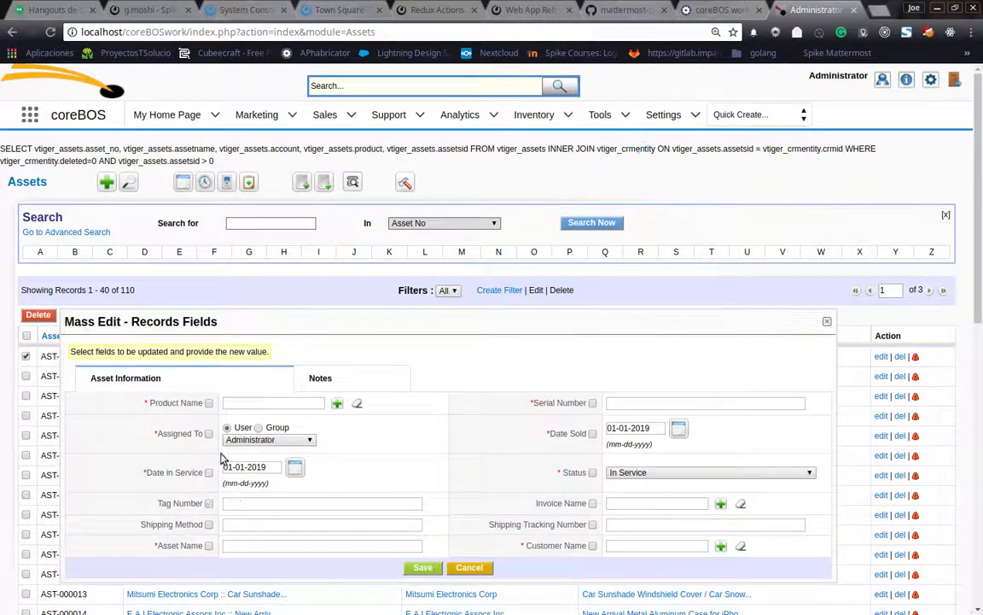
pyautogui.click(470, 567)
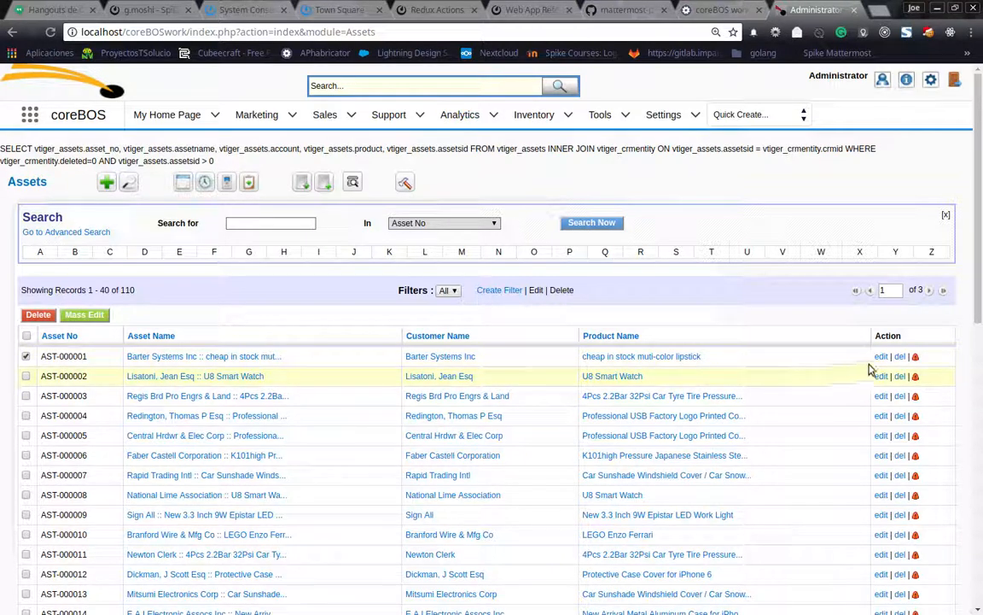
# Select AST-000001 and view its individual edit form in a separate page, closing it without changes
pyautogui.scroll(-1, 99, 391)
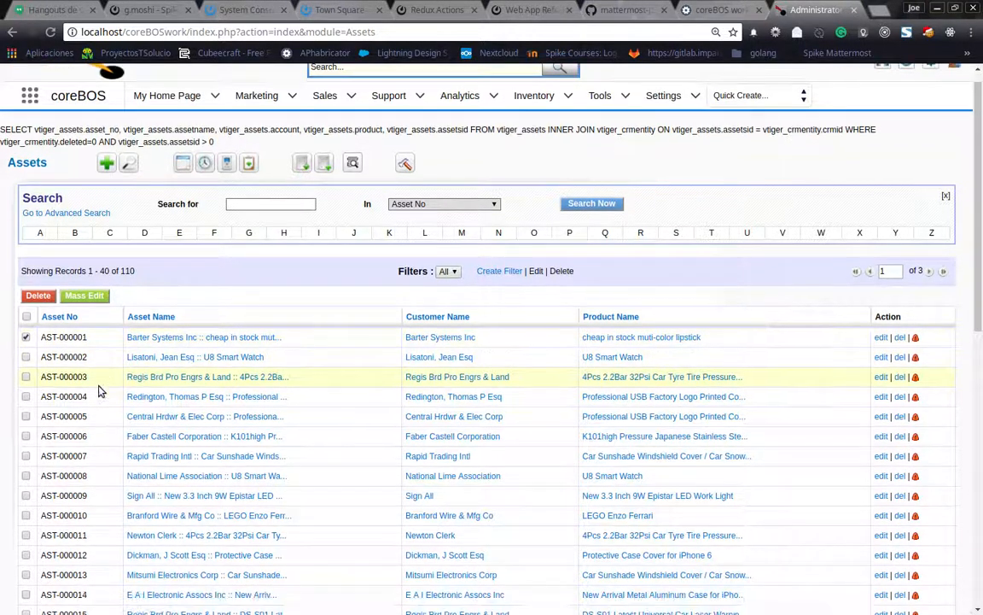
pyautogui.scroll(-1, 99, 391)
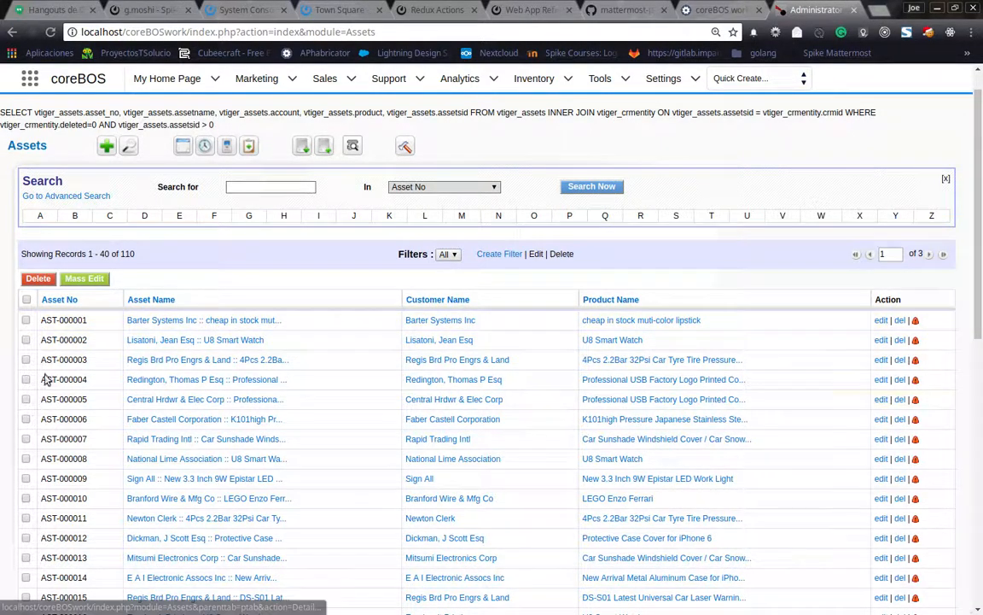
pyautogui.click(26, 321)
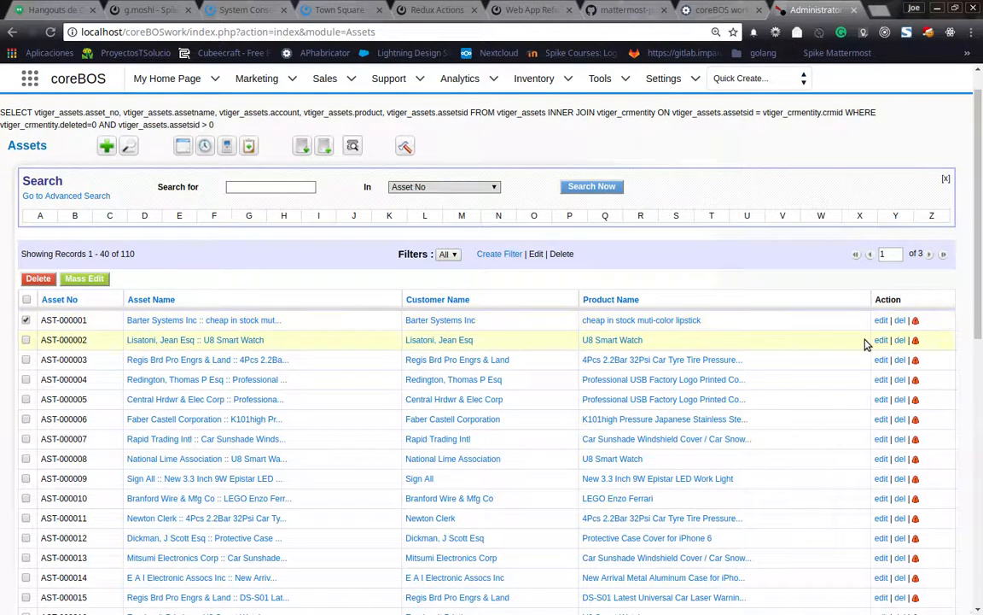
pyautogui.click(881, 321)
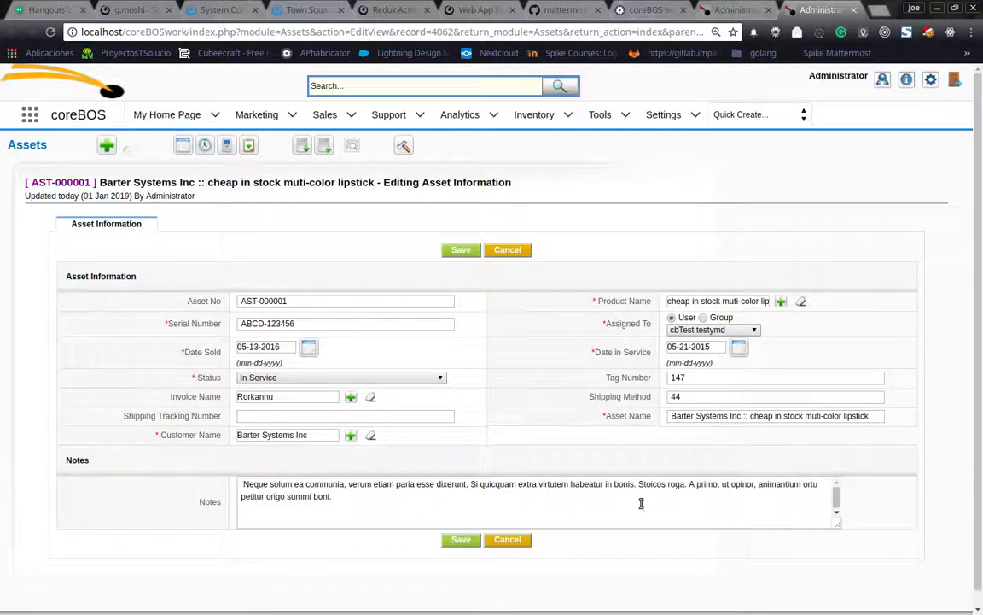
pyautogui.click(852, 10)
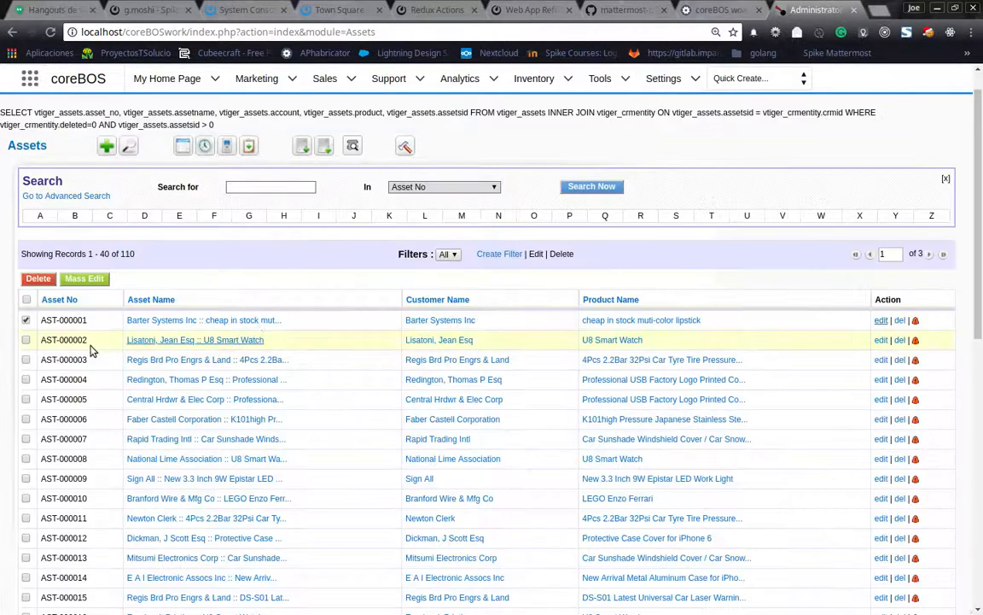
# Add AST-000002 and AST-000003 to the selection, viewing the individual edit form of AST-000002 in a separate page without changing it
pyautogui.click(26, 340)
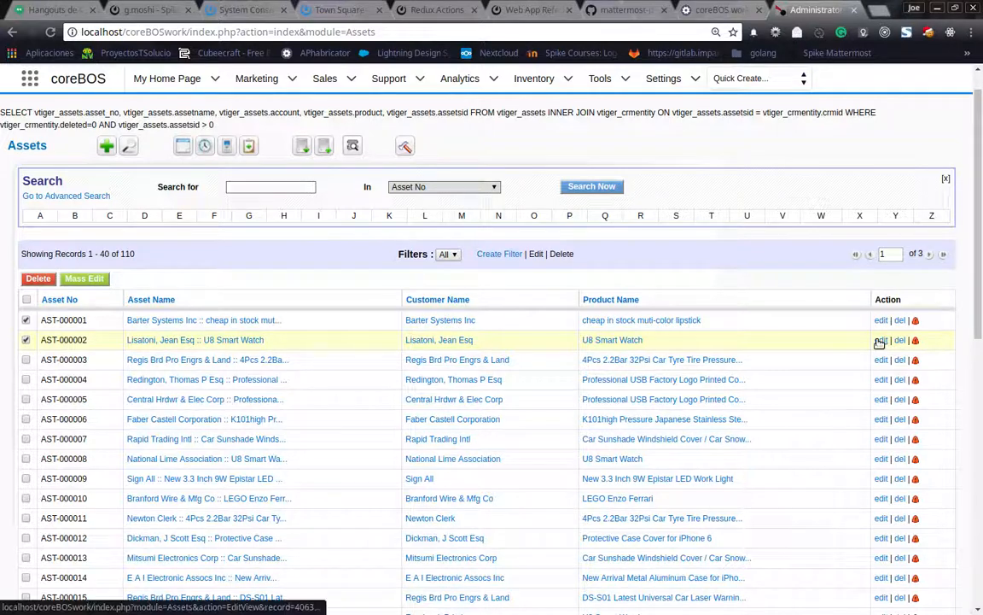
pyautogui.middleClick(880, 340)
pyautogui.click(828, 8)
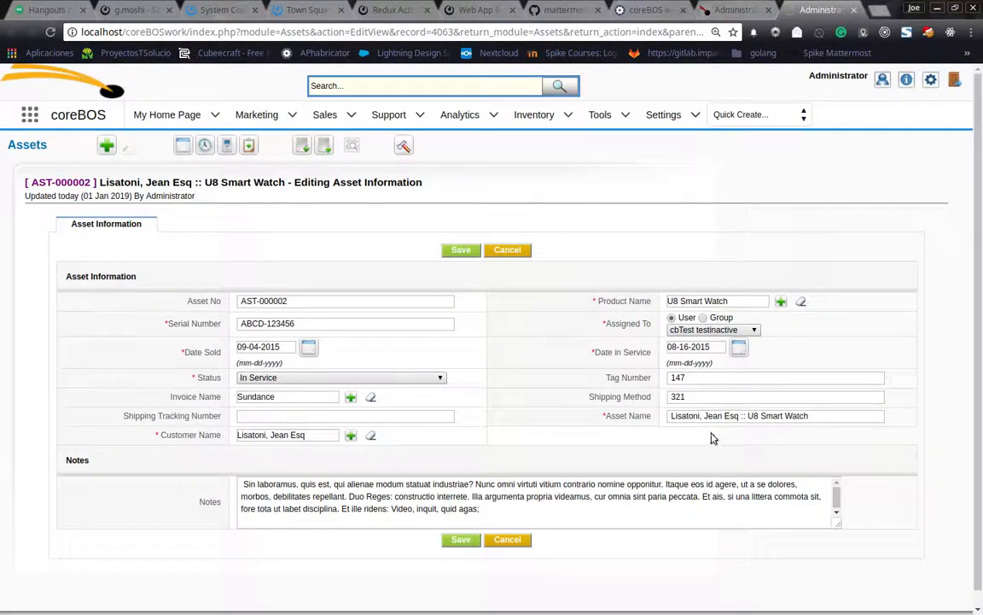
pyautogui.click(854, 11)
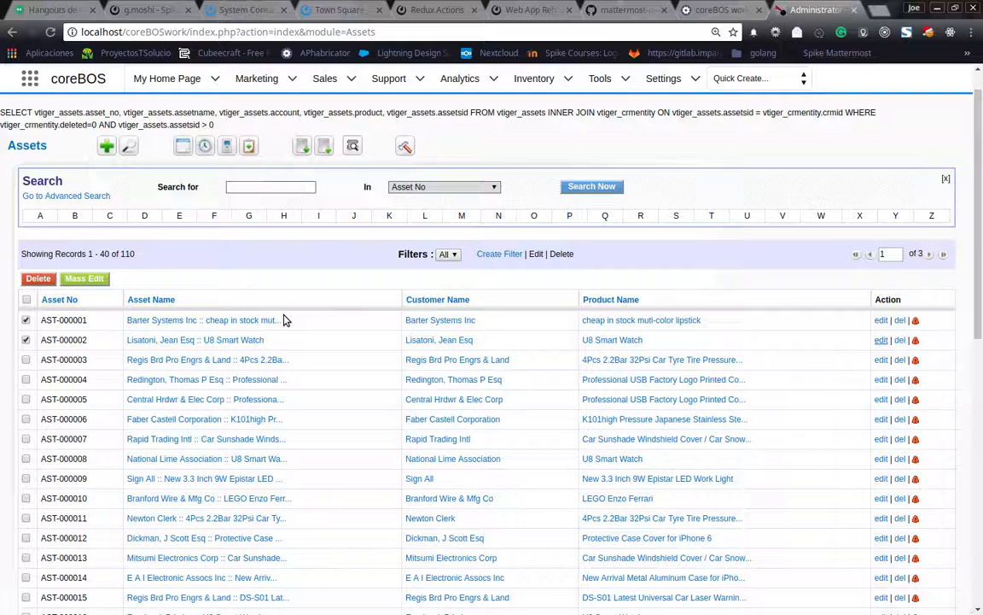
pyautogui.click(25, 360)
pyautogui.click(26, 359)
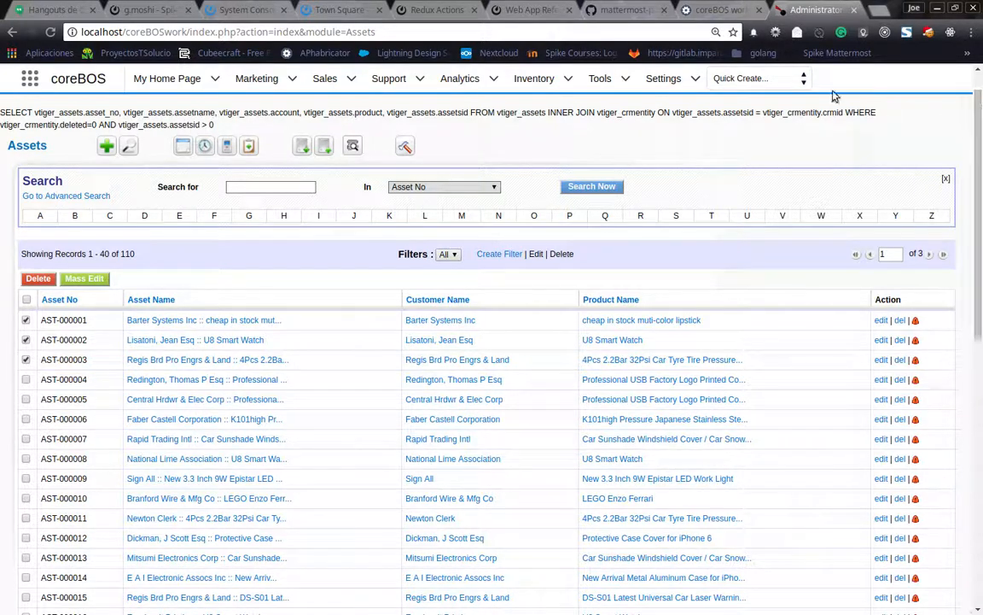
# Open the Business Actions module and start creating a new business action
pyautogui.moveTo(601, 78)
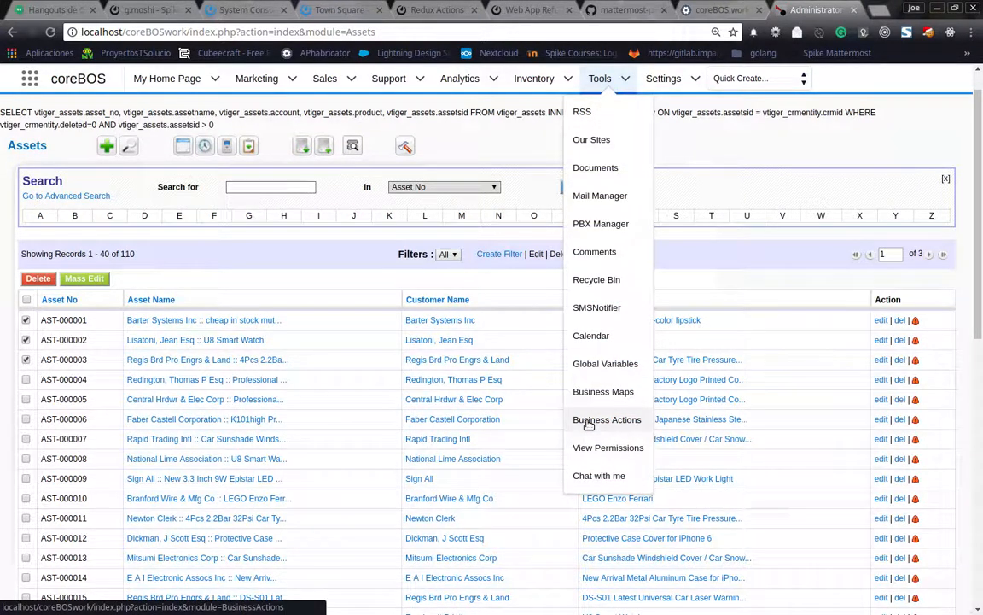
pyautogui.click(604, 420)
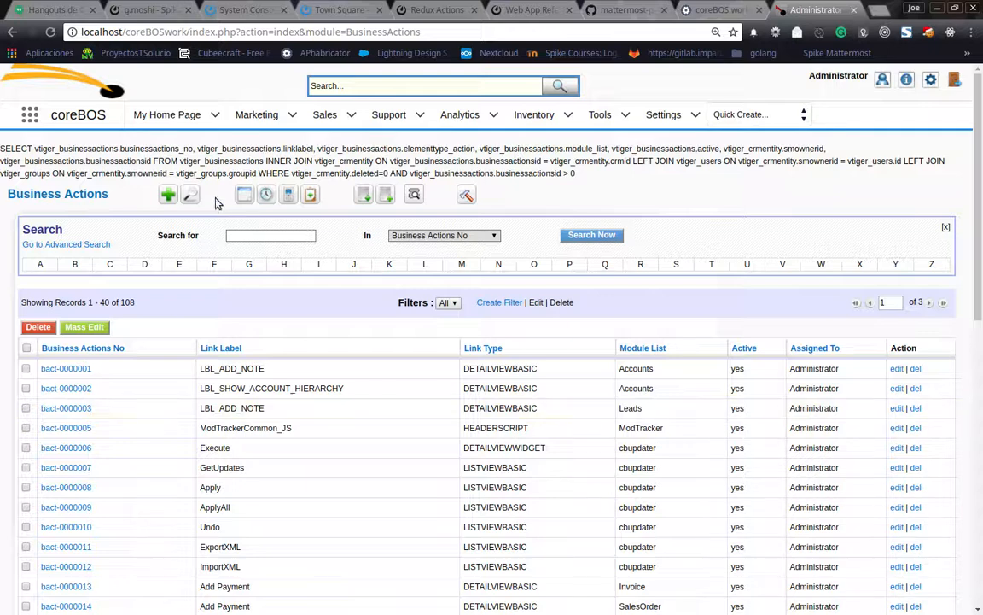
pyautogui.click(167, 194)
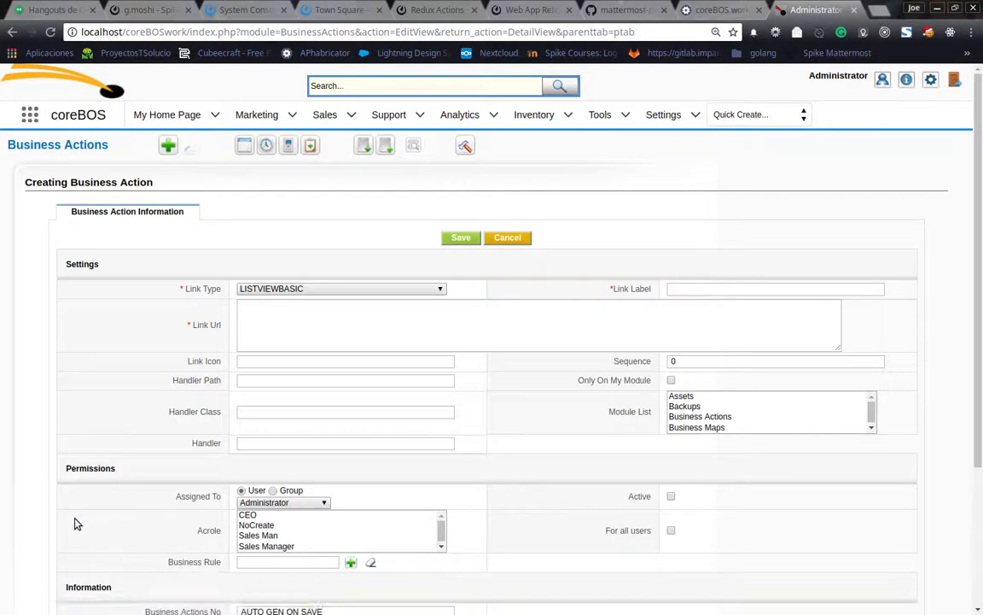
# Set the link URL to javascript:mass_edit1x1(); and the label to Mass Edit 1x1, keeping the link type LISTVIEWBASIC
pyautogui.click(362, 332)
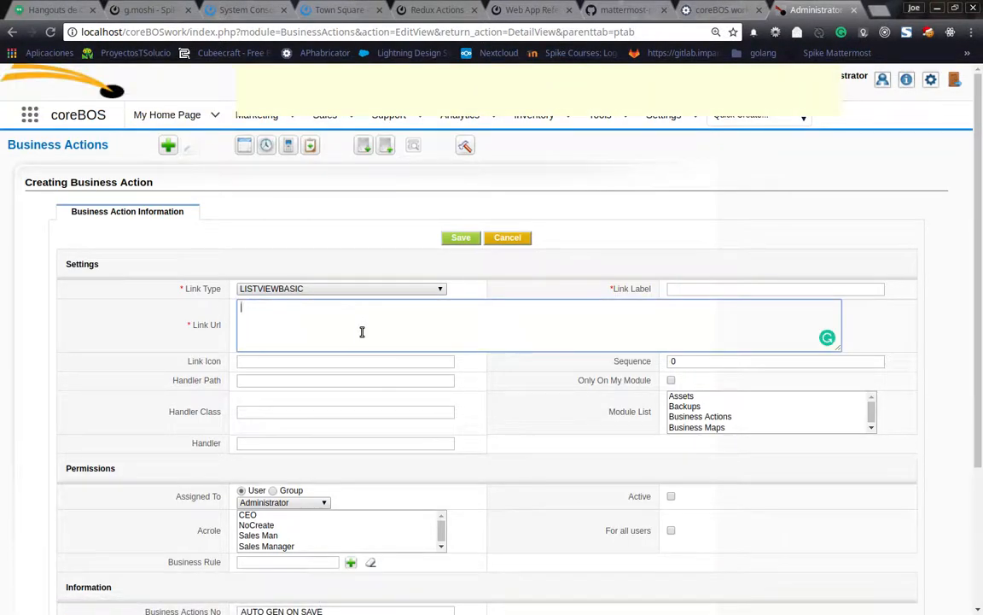
pyautogui.write('javascript:mass_edit1x1();')
pyautogui.click(328, 288)
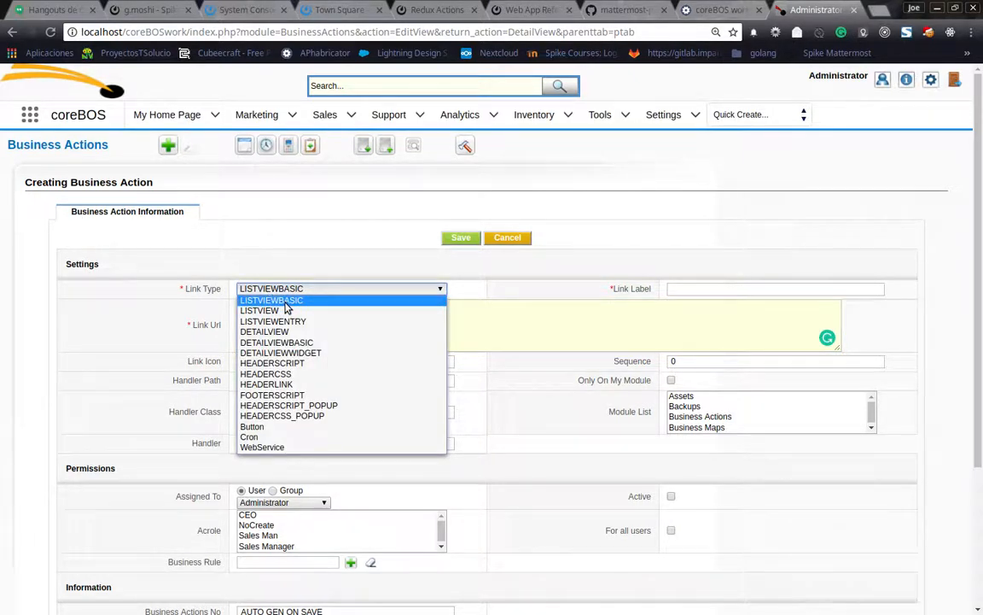
pyautogui.click(517, 327)
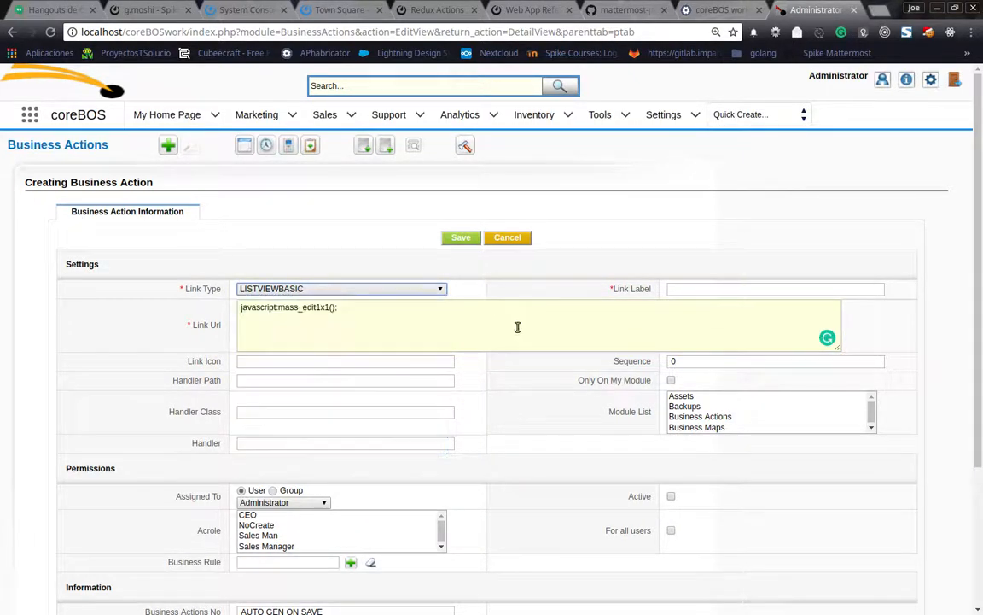
pyautogui.click(685, 291)
pyautogui.write('Mass Edit 1x1')
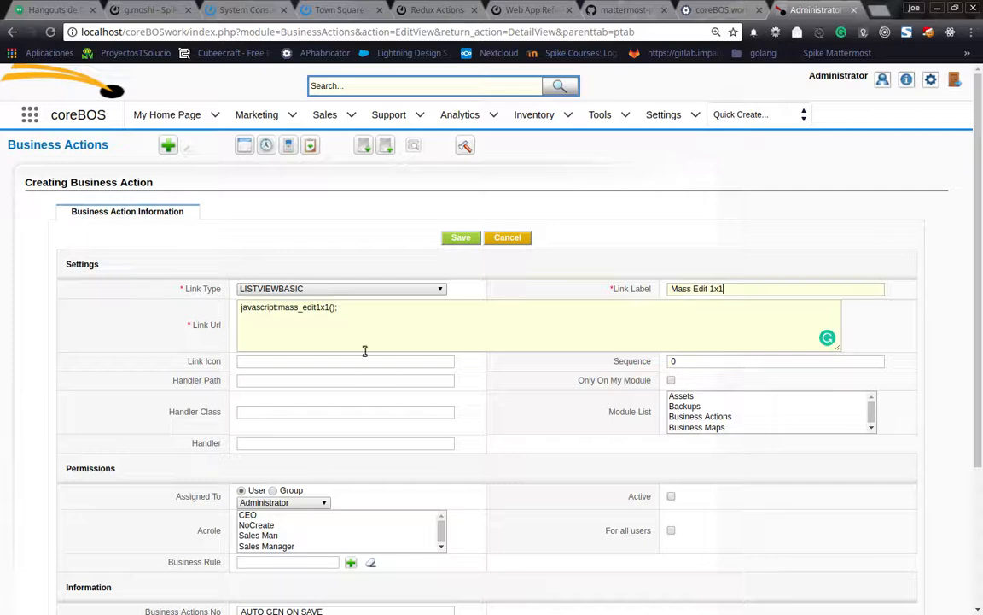
pyautogui.click(346, 325)
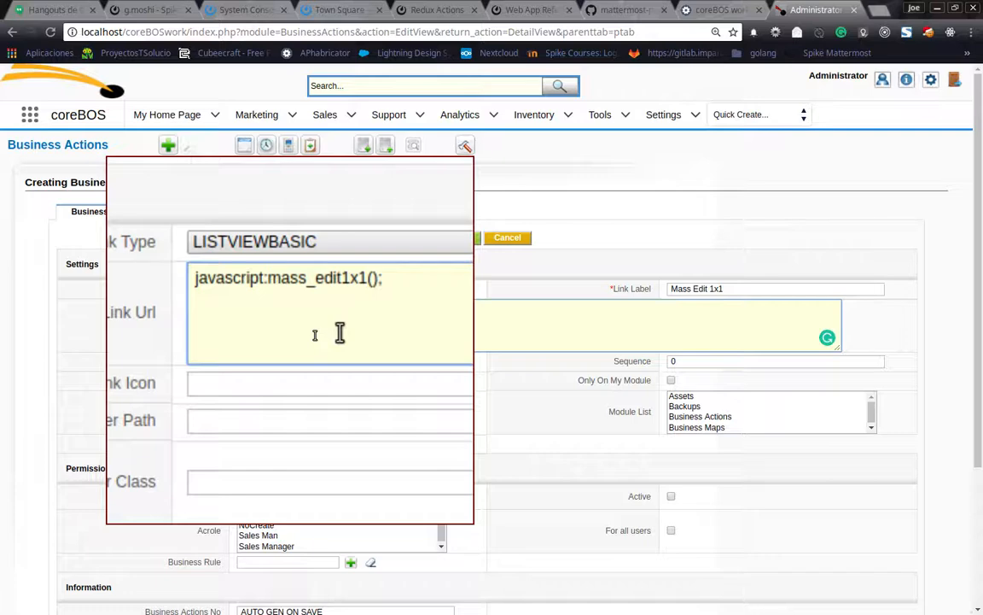
# Assign the business action to the Assets module, make it active and enable it for all users
pyautogui.scroll(-5, 315, 334)
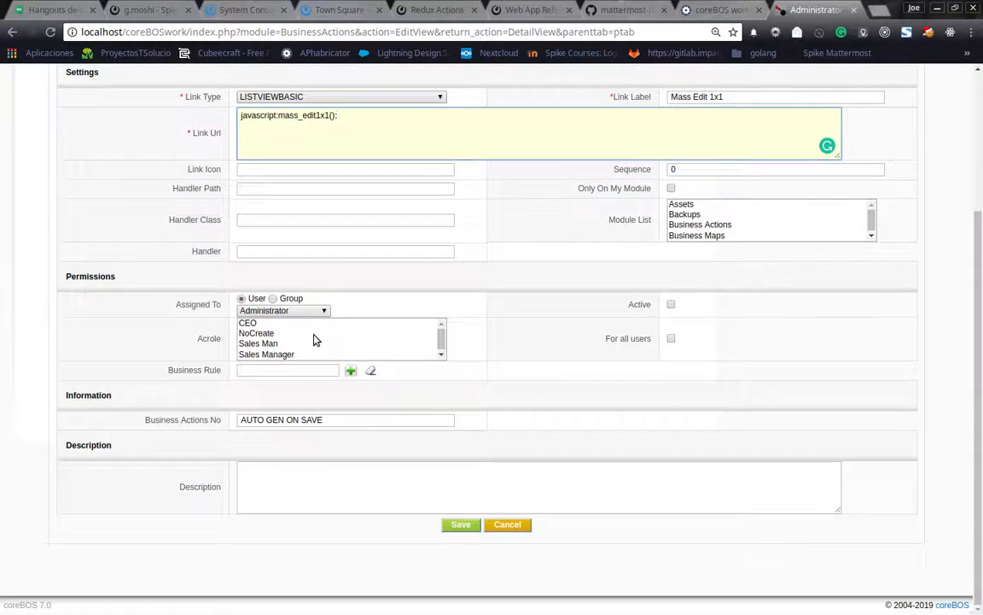
pyautogui.scroll(5, 313, 339)
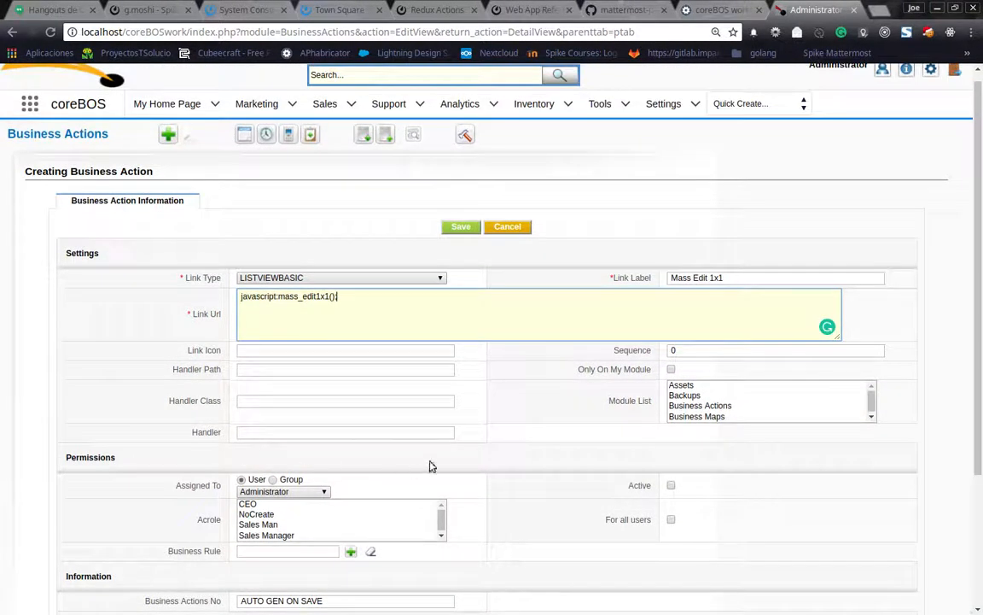
pyautogui.click(688, 385)
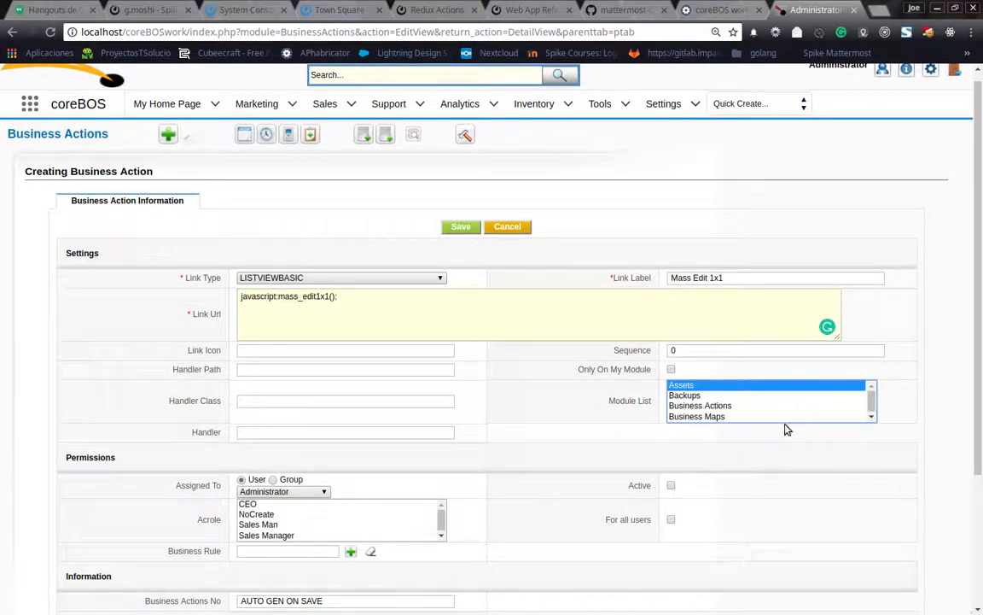
pyautogui.scroll(-3, 485, 448)
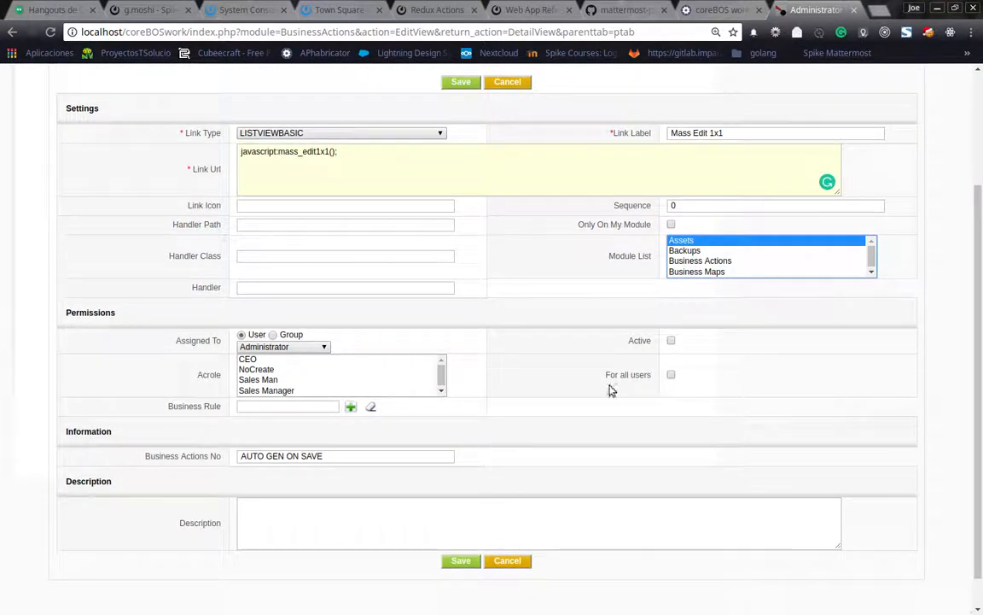
pyautogui.click(671, 341)
pyautogui.click(670, 375)
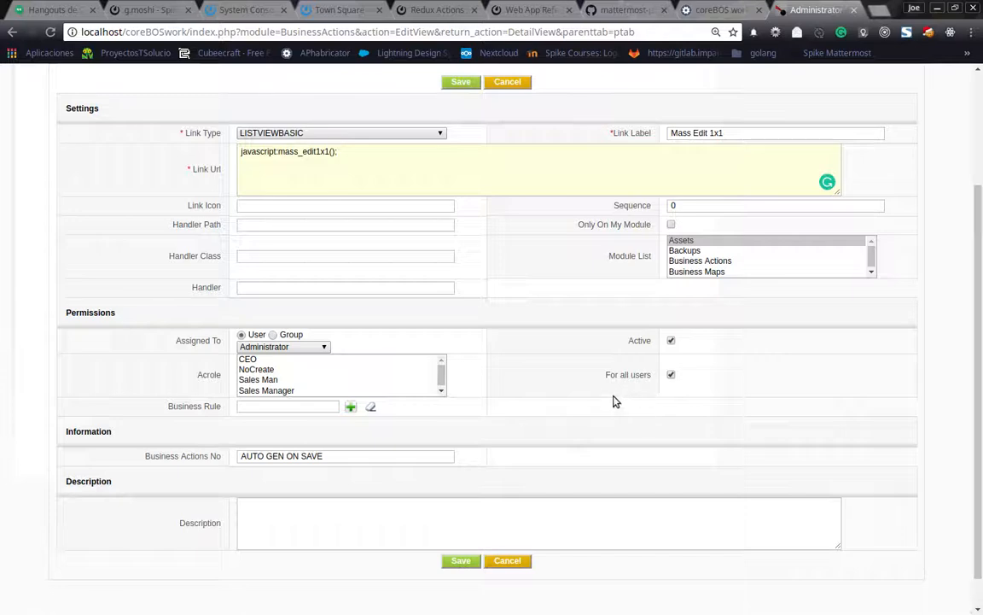
# Save the new business action and open the Assets list
pyautogui.scroll(3, 615, 401)
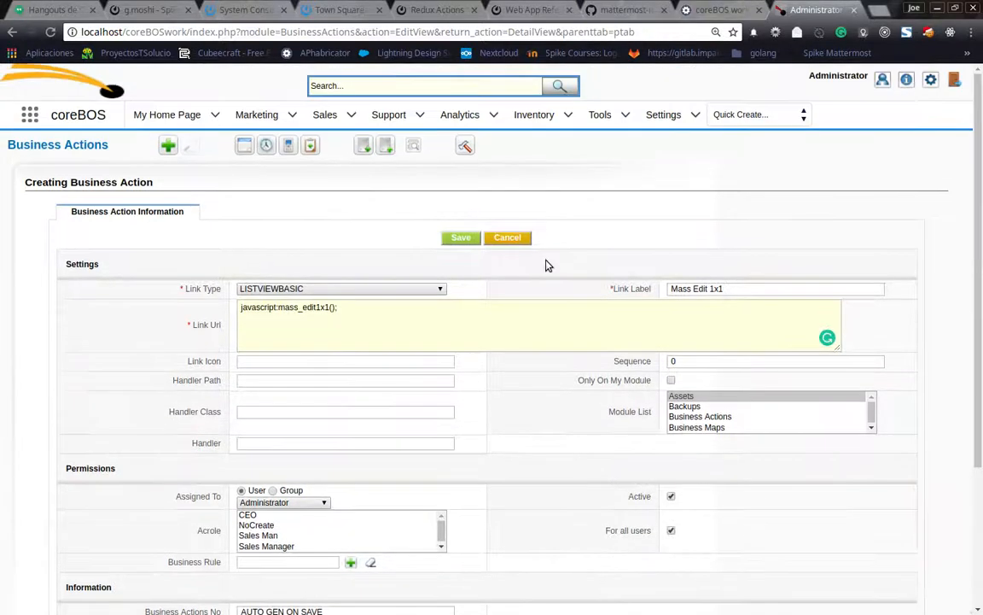
pyautogui.click(462, 240)
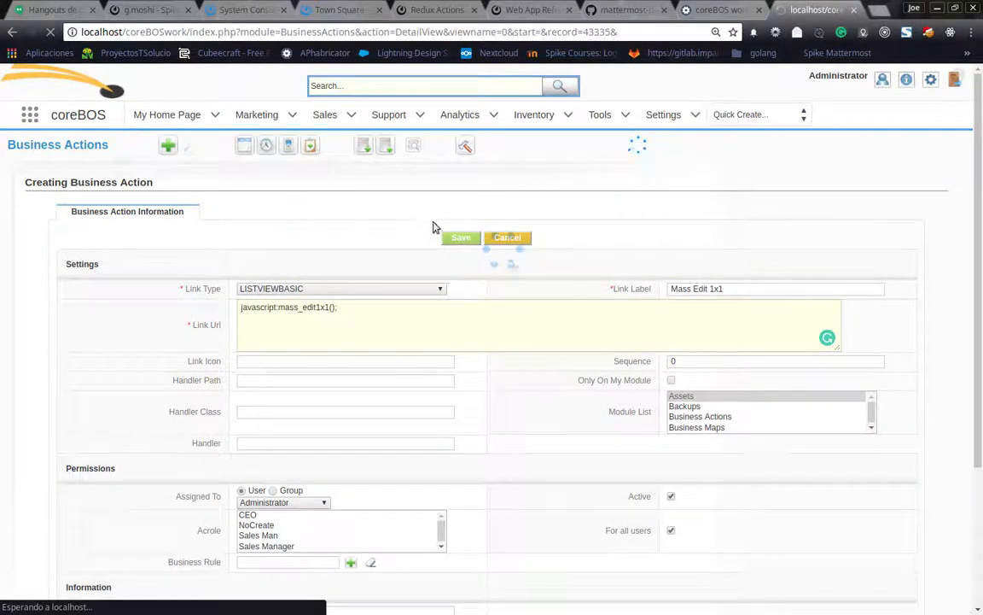
pyautogui.moveTo(533, 114)
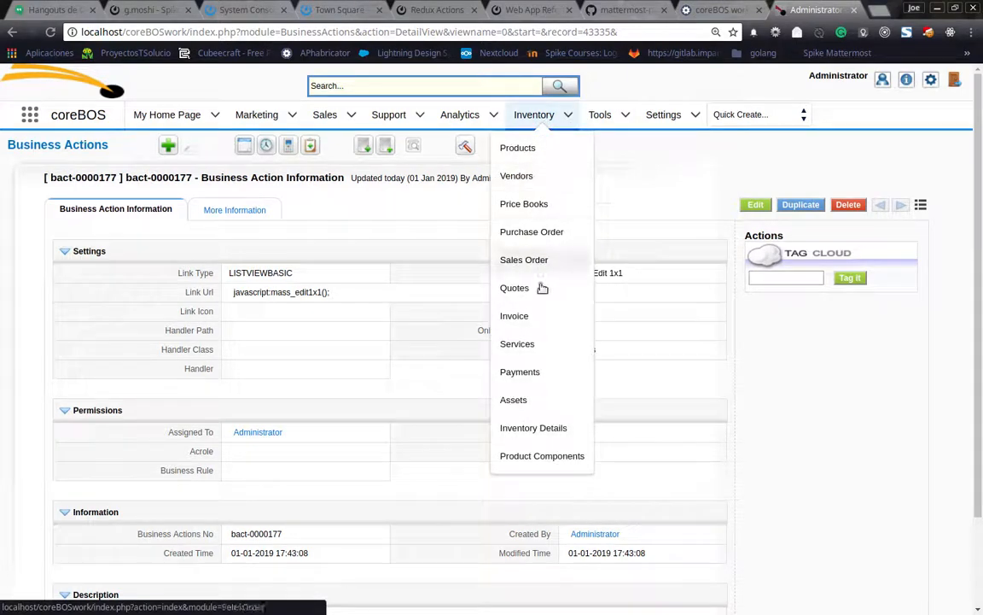
pyautogui.click(515, 402)
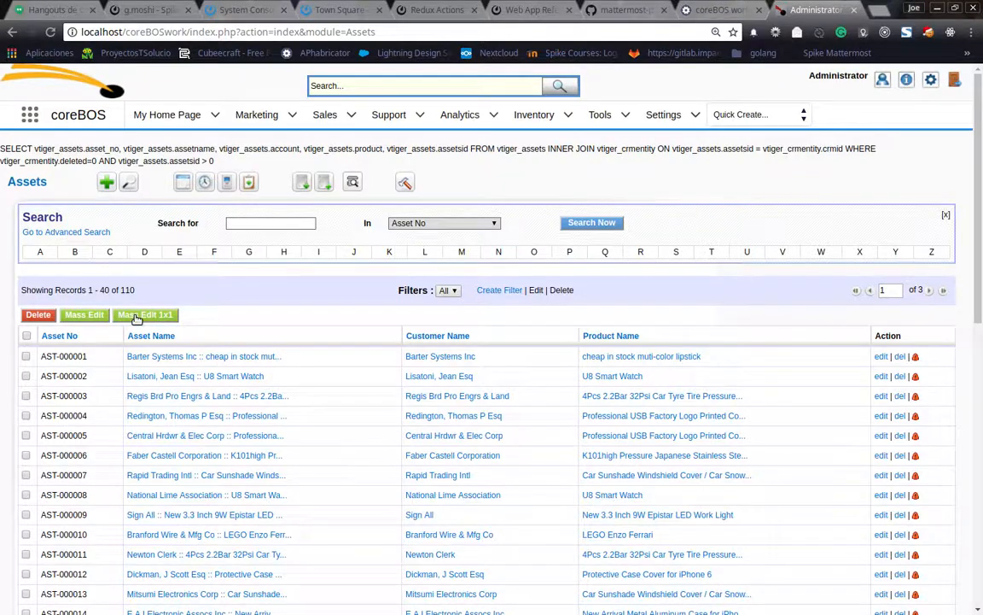
# Try to start Mass Edit 1x1 on the Assets list without selecting any record, and dismiss the alert
pyautogui.scroll(-3, 157, 312)
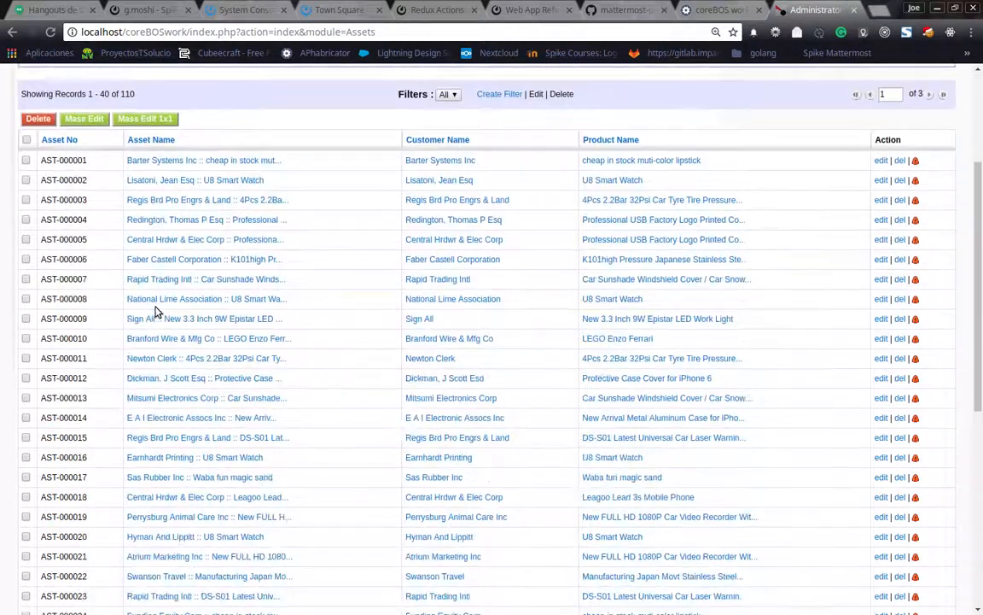
pyautogui.scroll(3, 156, 313)
pyautogui.click(146, 278)
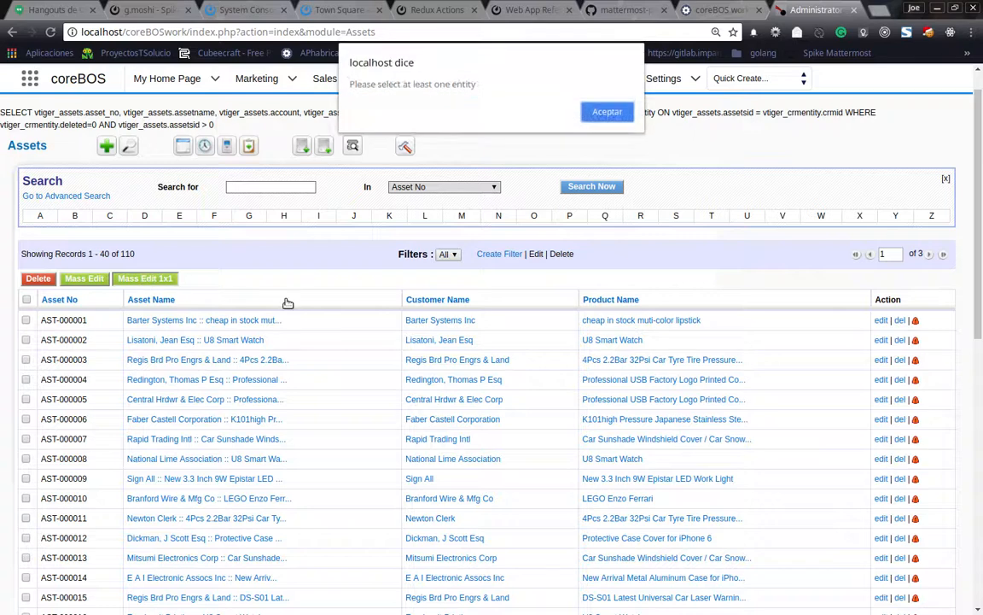
pyautogui.click(608, 114)
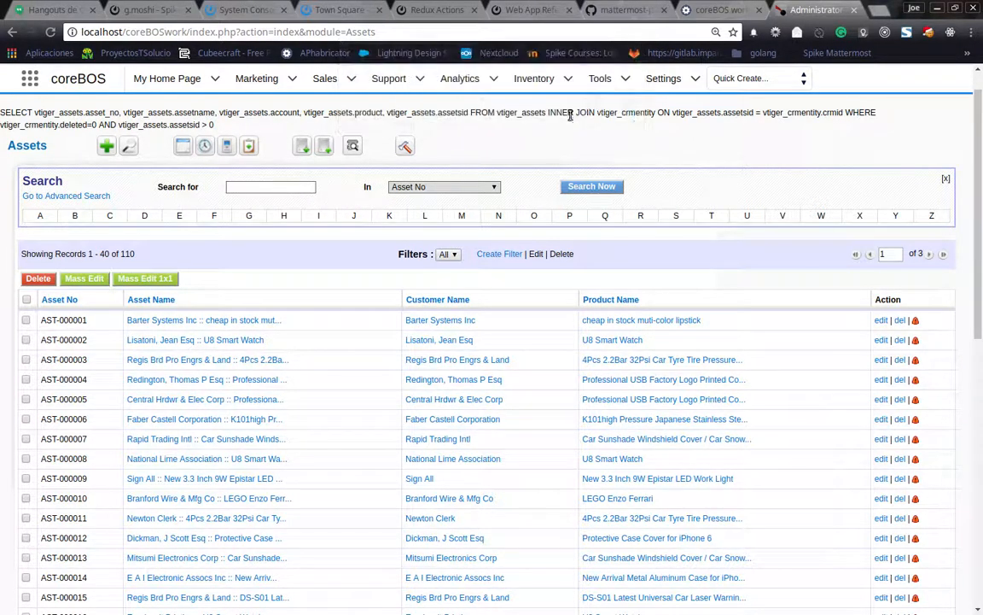
# Select AST-000001, AST-000002 and AST-000003 and start Mass Edit 1x1 on them
pyautogui.click(26, 320)
pyautogui.click(26, 340)
pyautogui.click(26, 359)
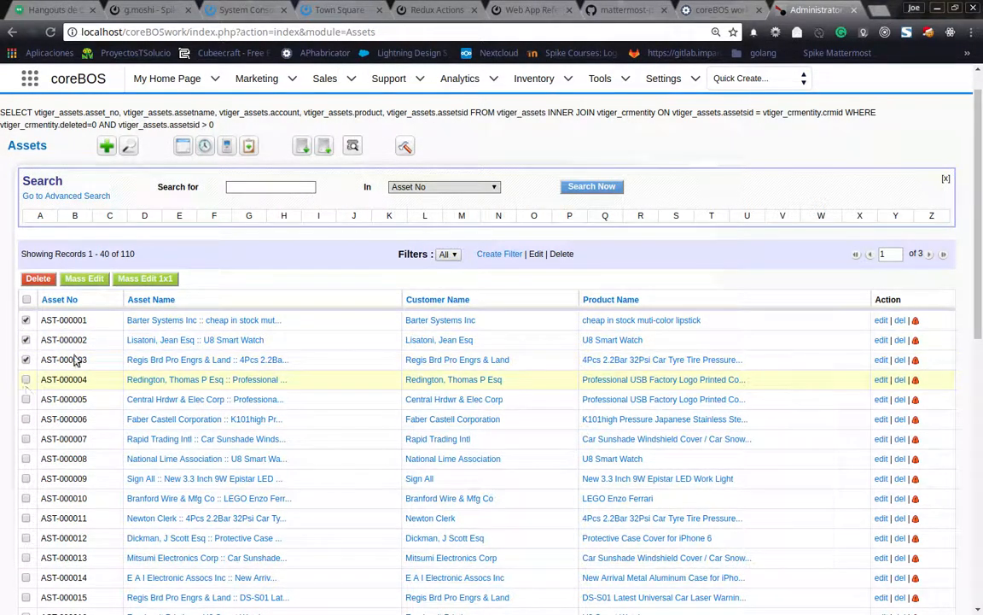
pyautogui.click(142, 279)
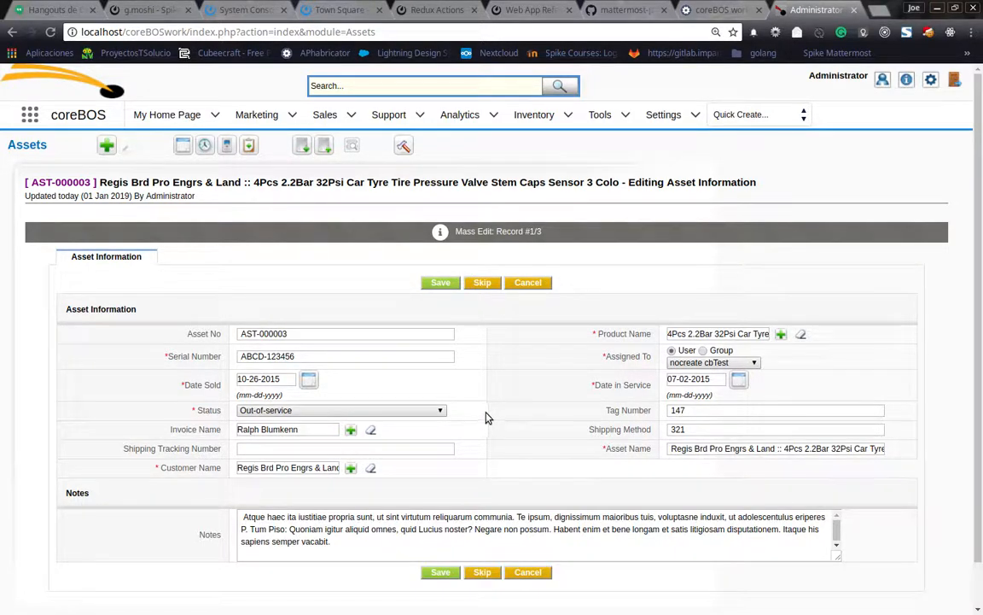
# Set the tag number of AST-000003 to 741 and save the record
pyautogui.scroll(-1, 484, 409)
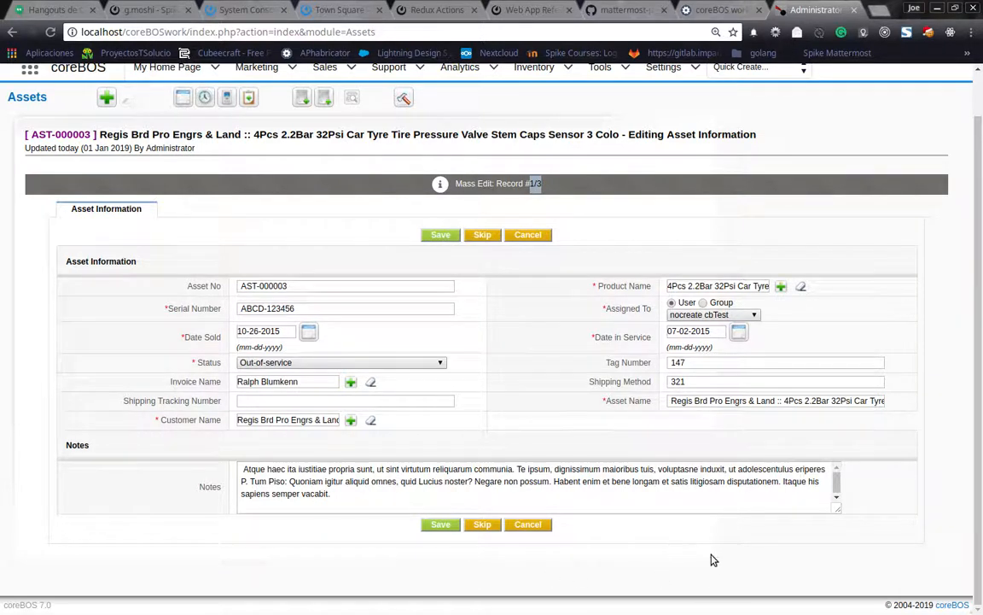
pyautogui.click(710, 362)
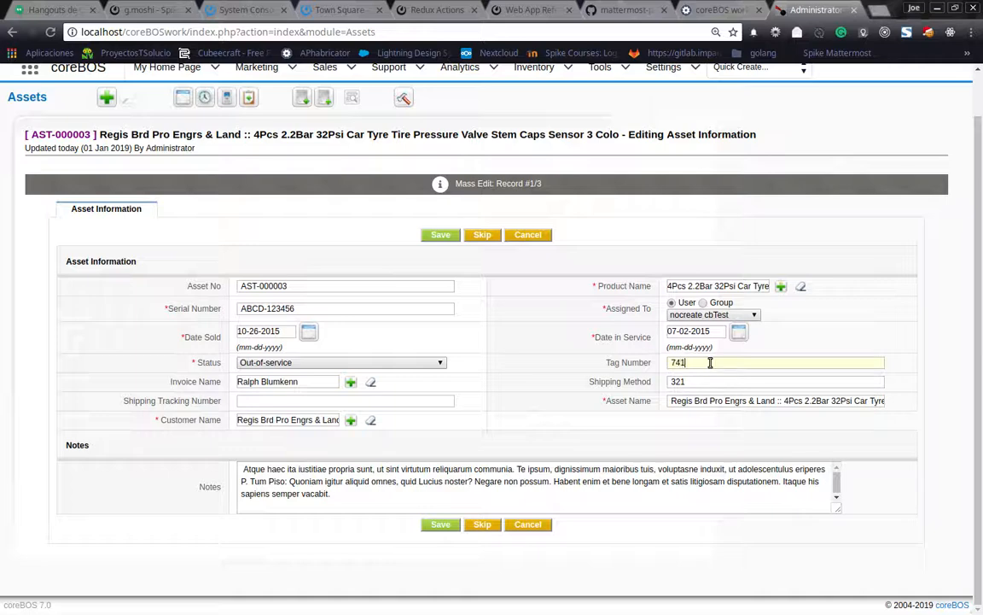
pyautogui.click(436, 237)
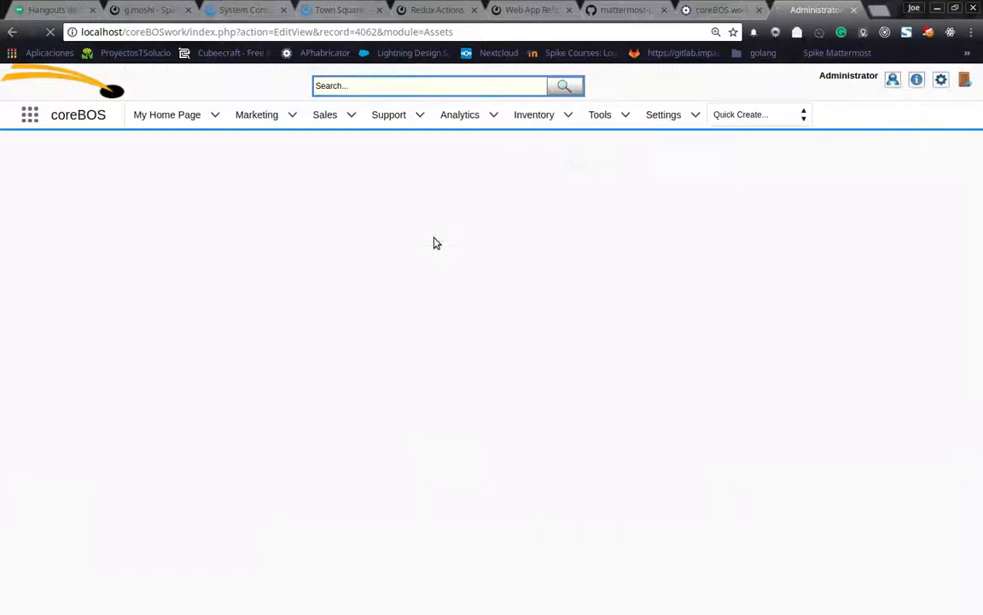
# Skip AST-000001 and AST-000002 without editing them to finish the Mass Edit 1x1 run
pyautogui.scroll(-1, 510, 247)
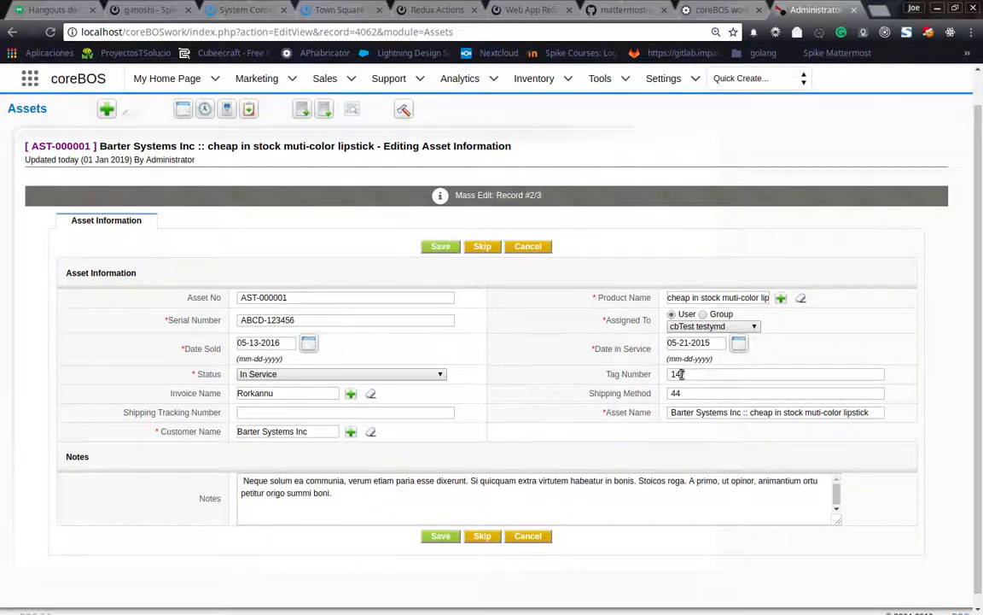
pyautogui.click(477, 253)
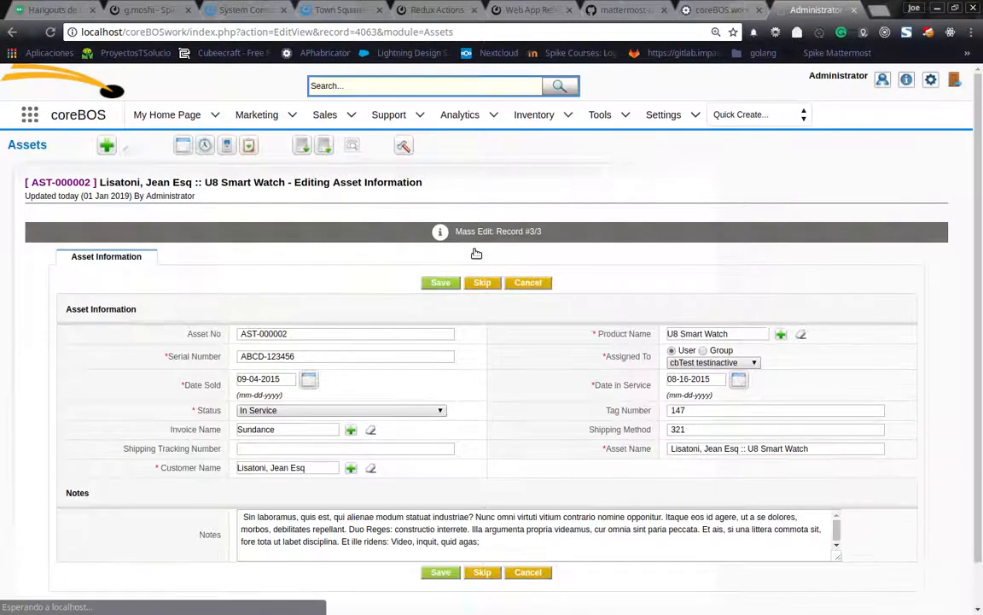
pyautogui.scroll(-1, 480, 249)
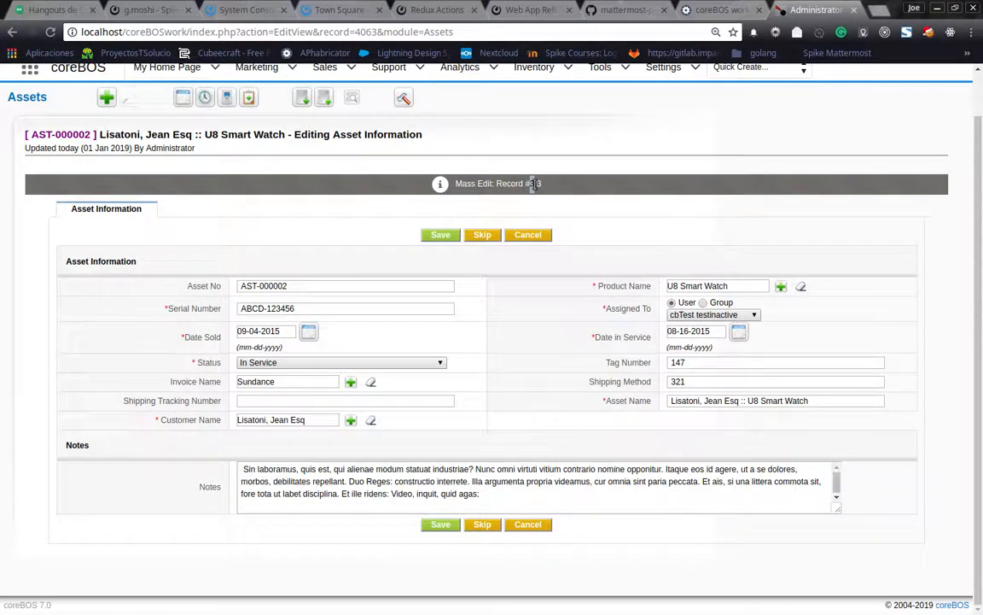
pyautogui.click(479, 236)
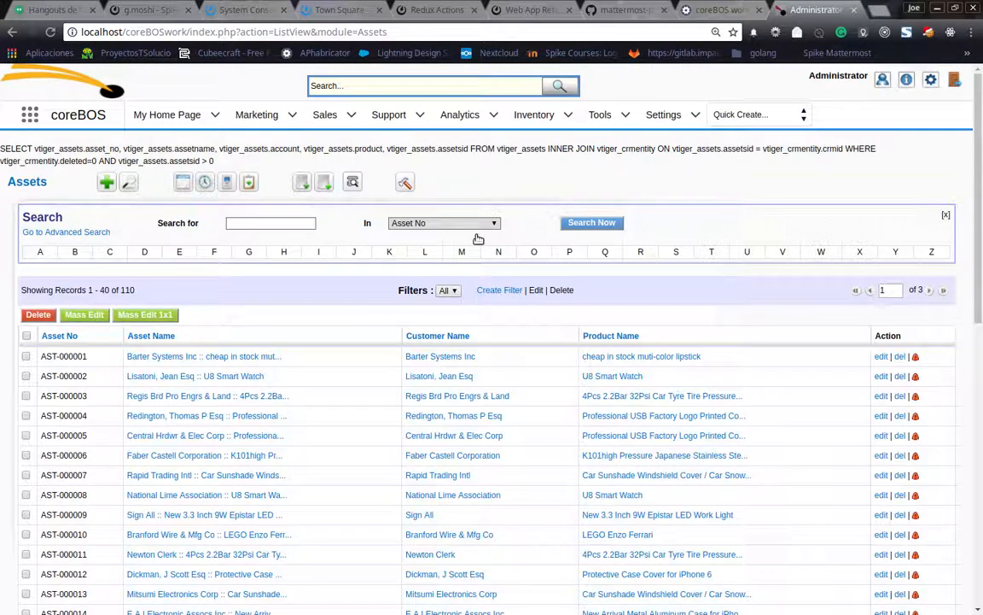
# Start another Mass Edit 1x1 run for AST-000001 to AST-000003 and cancel it at the first record
pyautogui.click(25, 356)
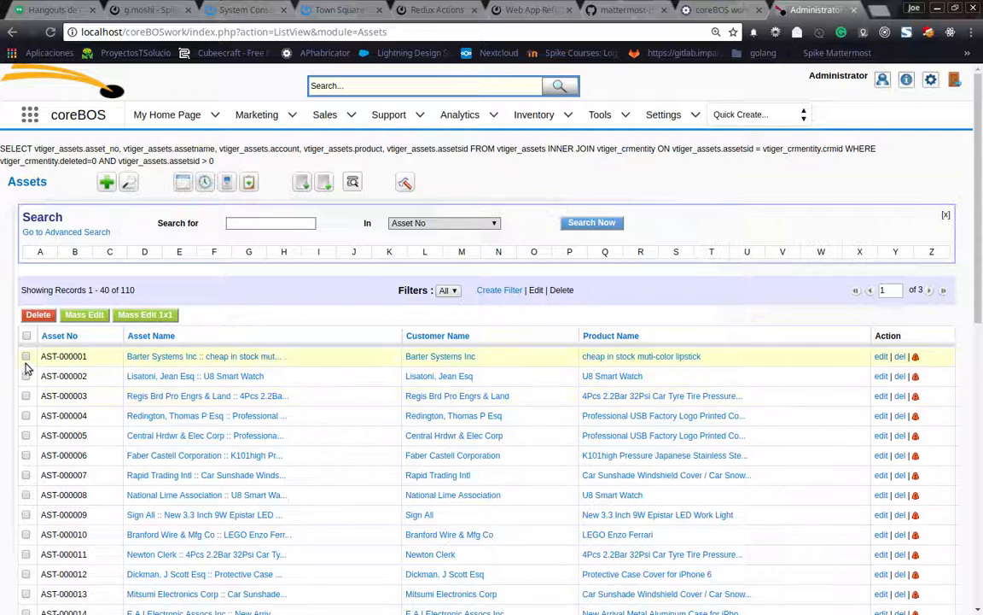
pyautogui.click(26, 376)
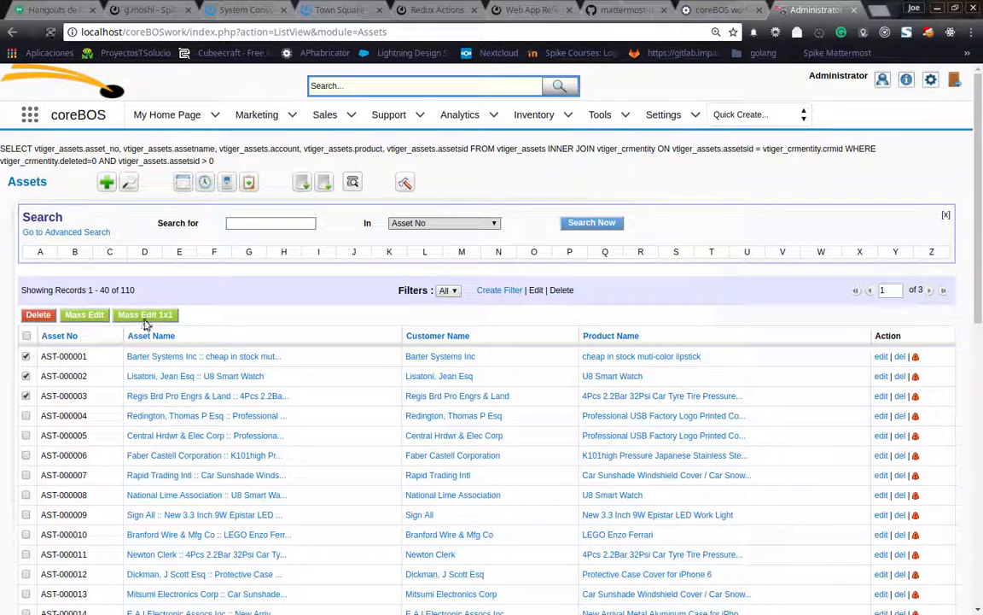
pyautogui.click(133, 314)
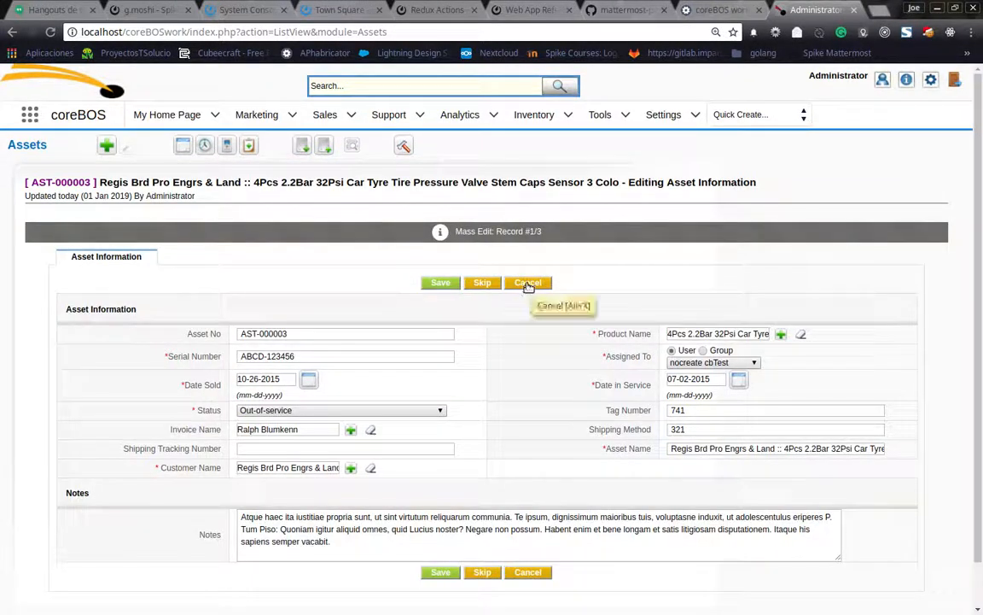
pyautogui.click(527, 284)
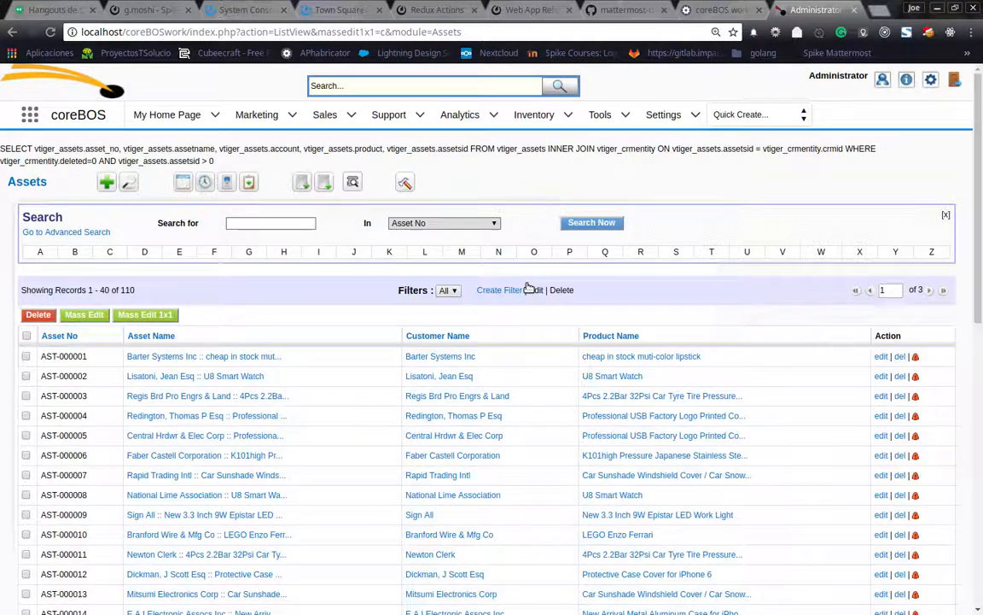
# Run Mass Edit 1x1 on the first three assets again and abandon it by going back to the Assets list
pyautogui.click(27, 357)
pyautogui.click(27, 376)
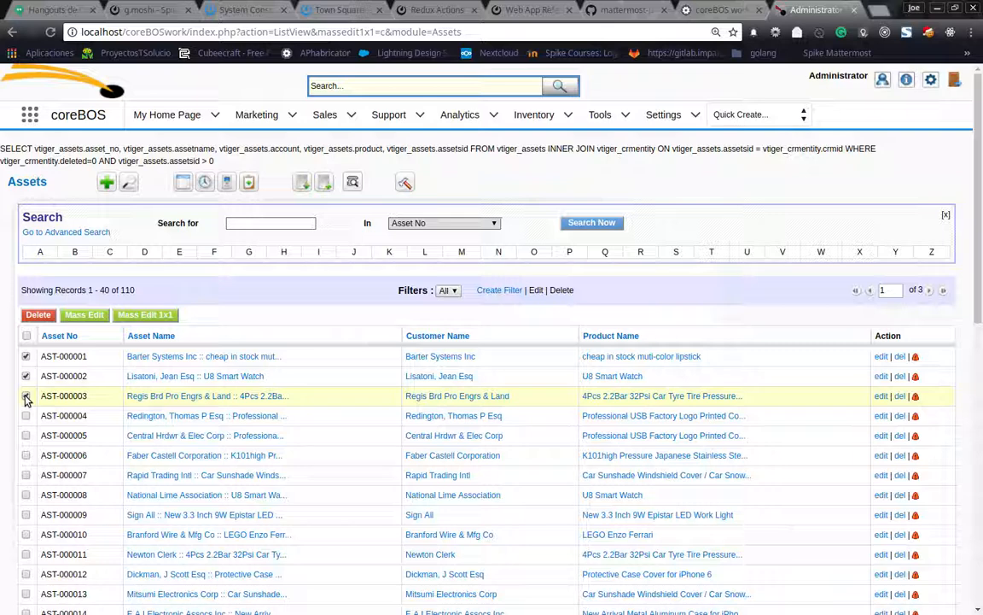
pyautogui.click(26, 396)
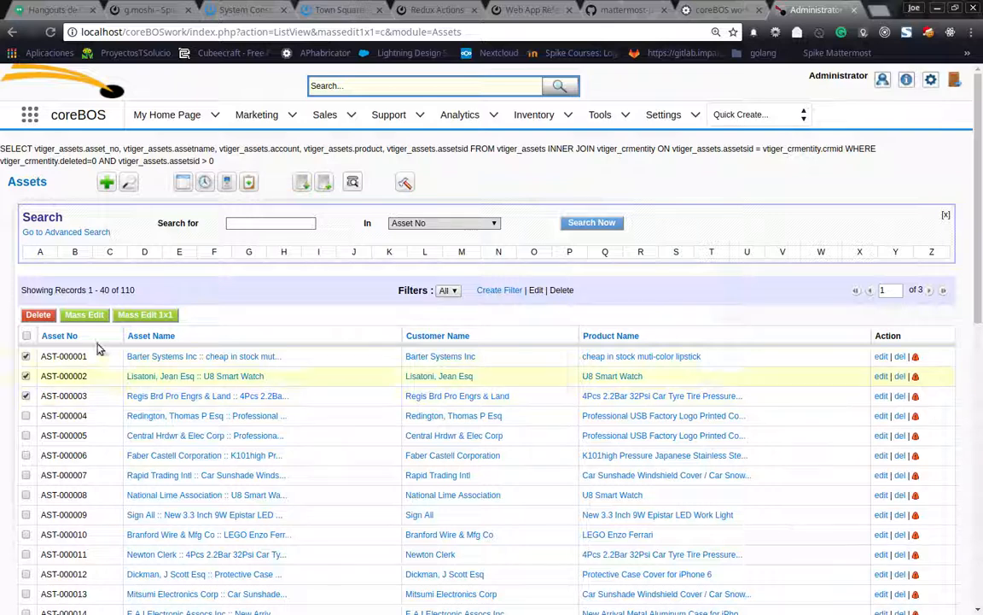
pyautogui.click(149, 314)
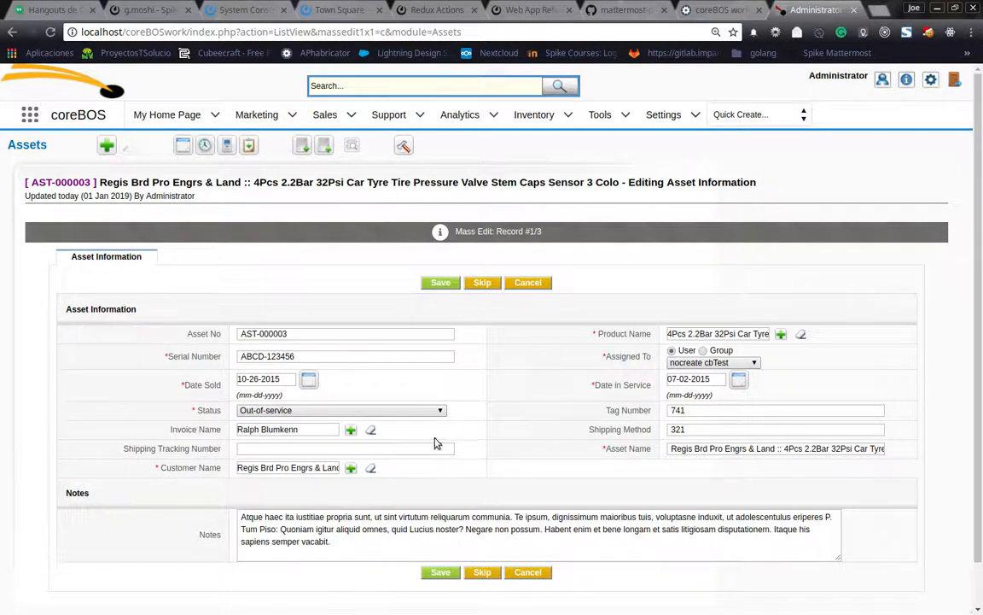
pyautogui.click(33, 147)
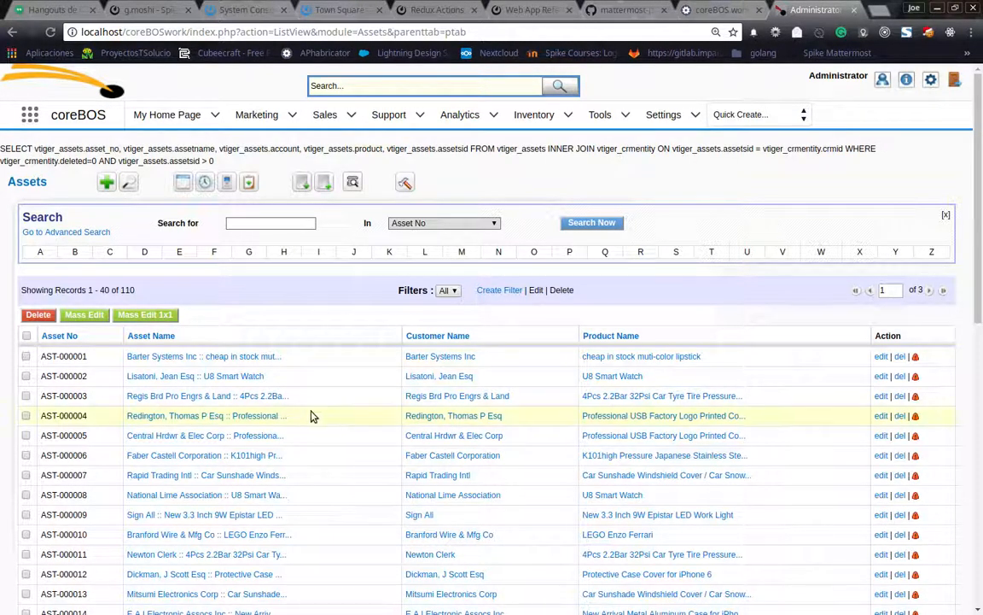
# View the asset creation form and the individual edit form of AST-000001, leaving both without saving
pyautogui.click(881, 357)
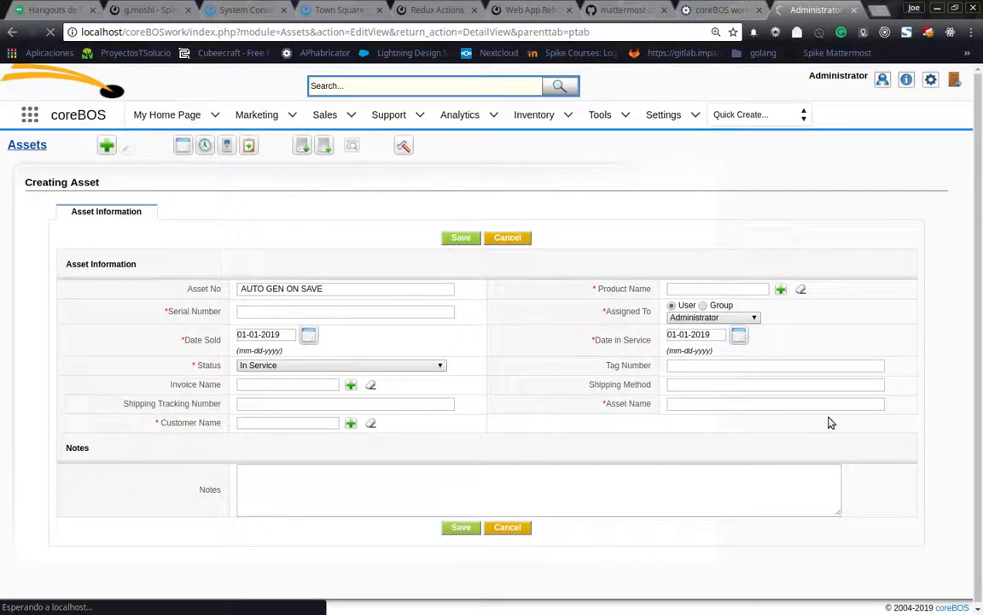
pyautogui.click(878, 356)
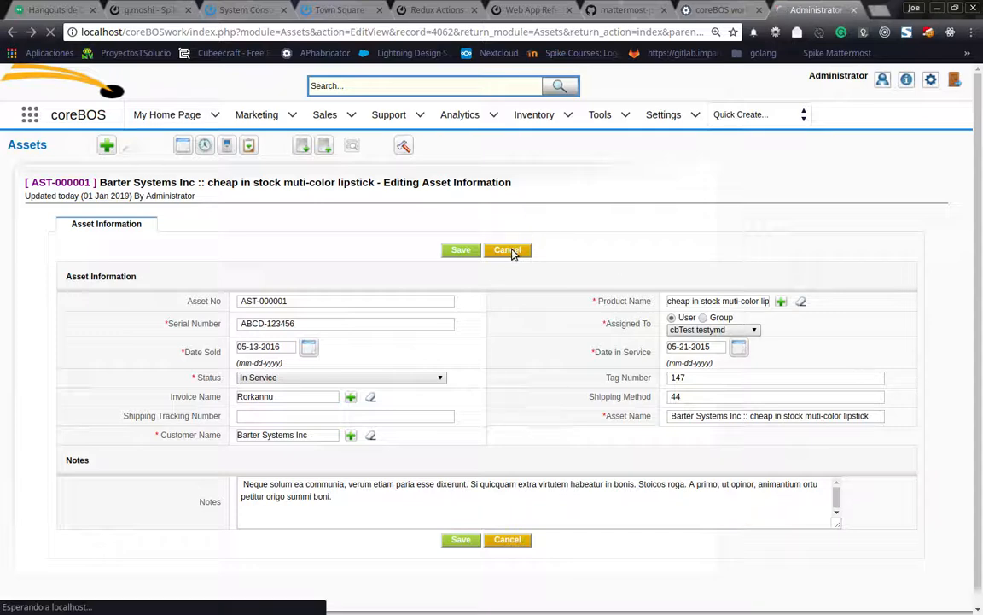
pyautogui.click(511, 250)
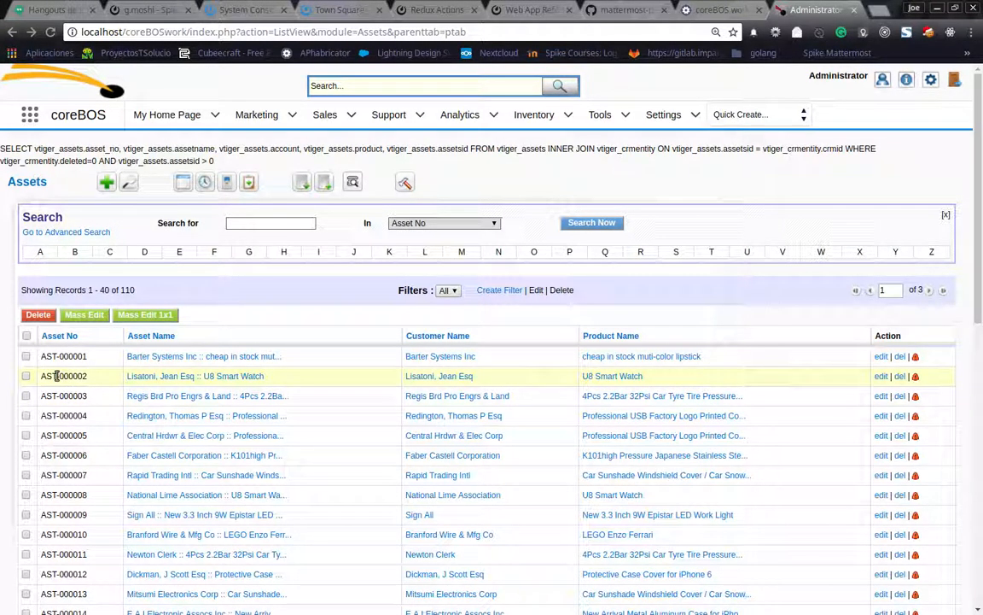
# Start Mass Edit 1x1 for AST-000001 to AST-000003, then try reloading the page and decline the form resubmission
pyautogui.click(25, 356)
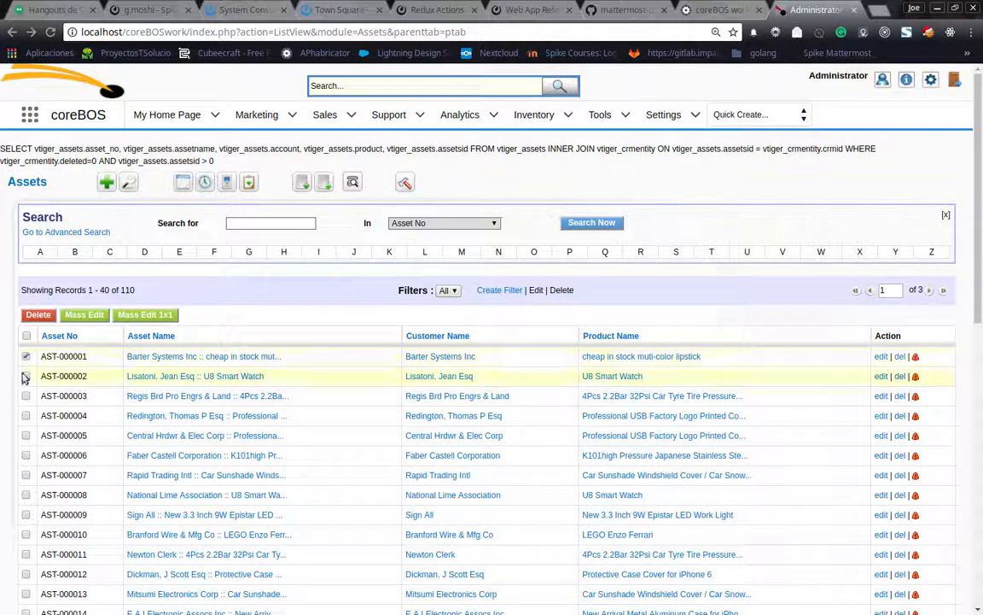
pyautogui.click(26, 376)
pyautogui.click(26, 395)
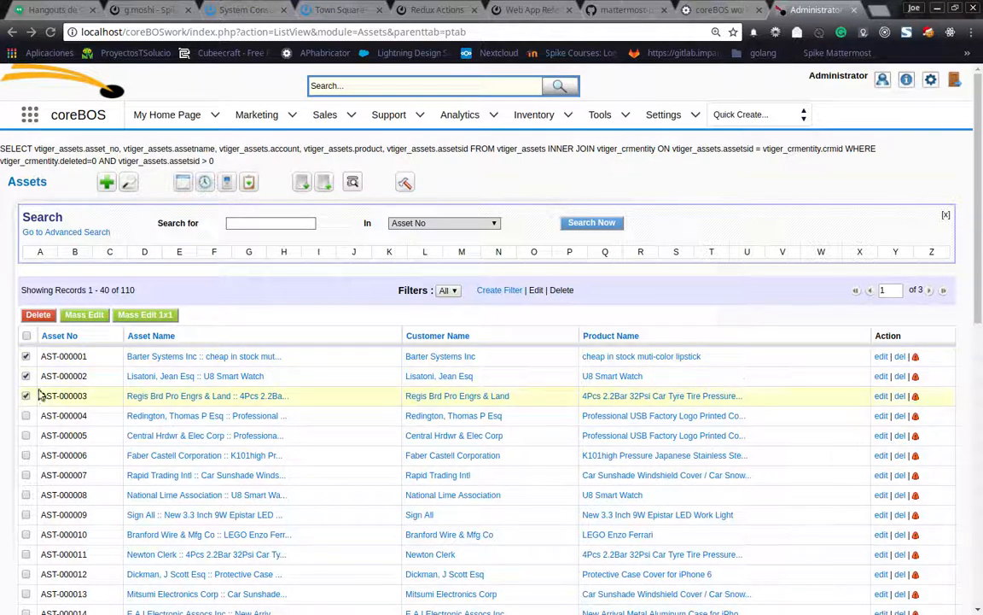
pyautogui.click(145, 314)
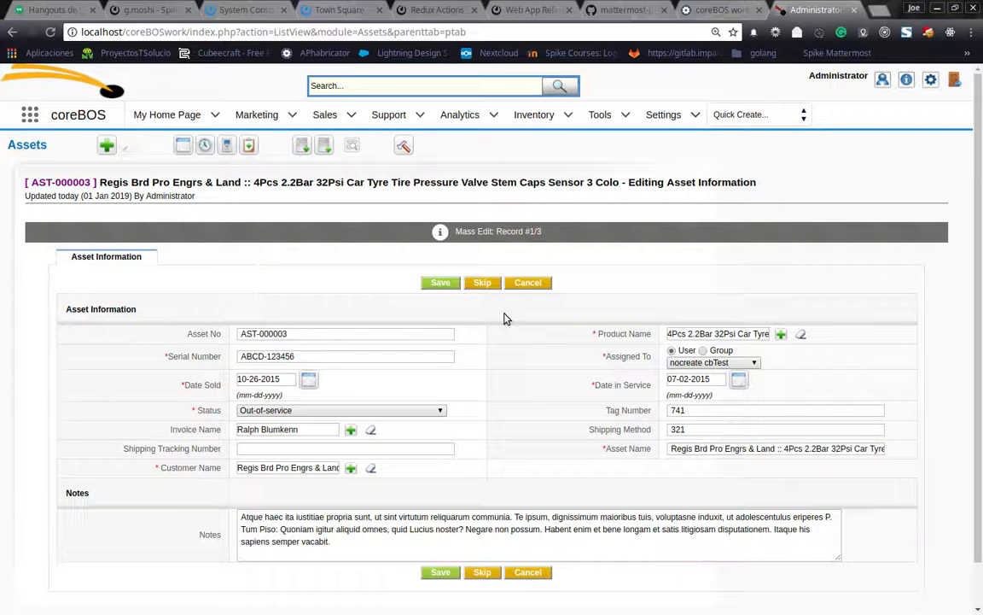
pyautogui.click(50, 31)
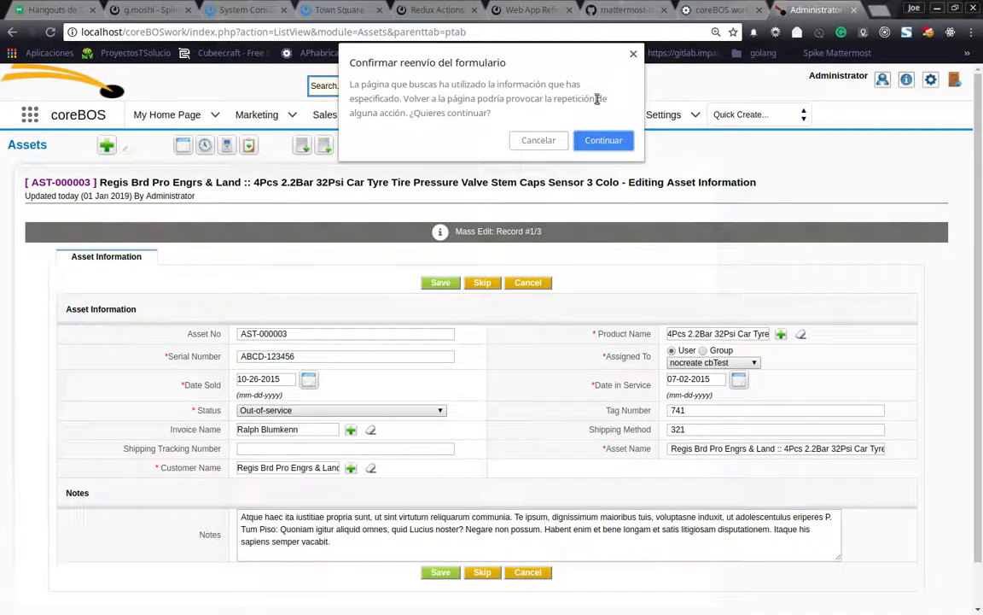
pyautogui.click(536, 139)
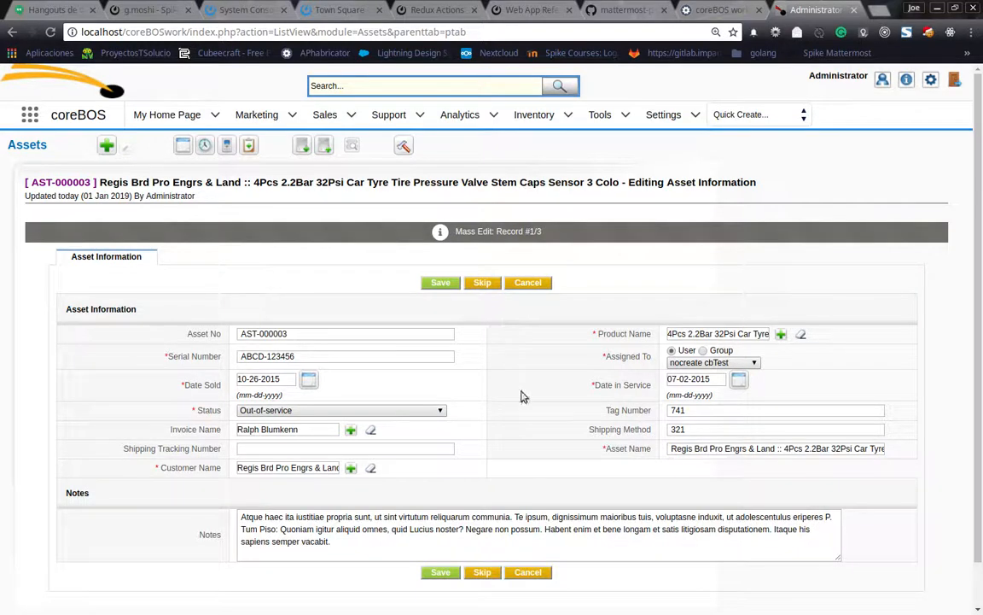